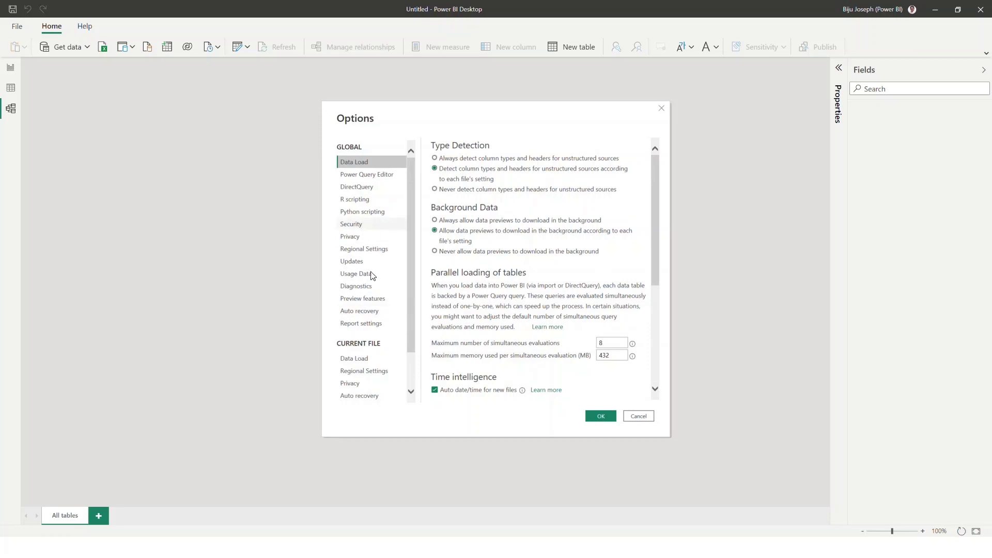
Disable autodetection of new relationships after data is loaded in the current file's data load options
left_click(365, 359)
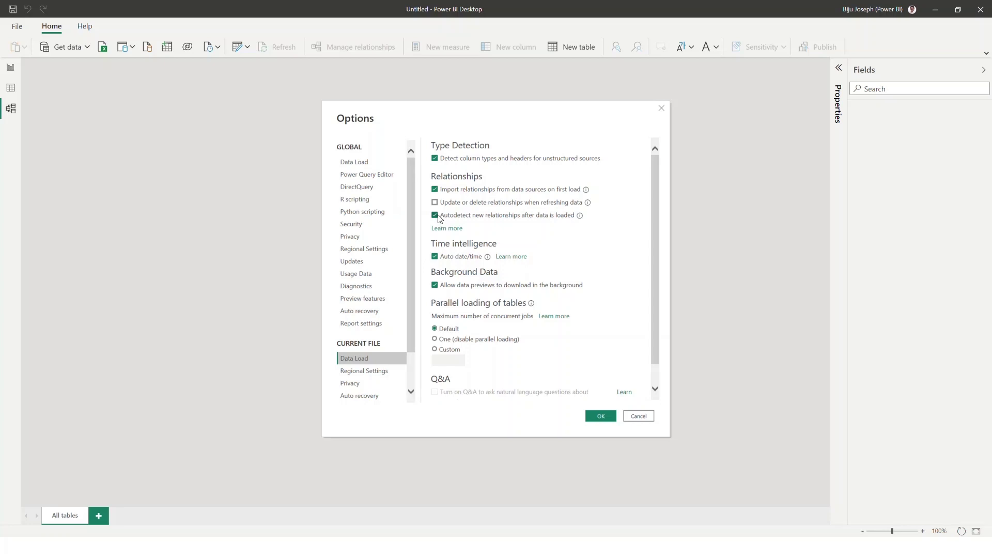
left_click(436, 215)
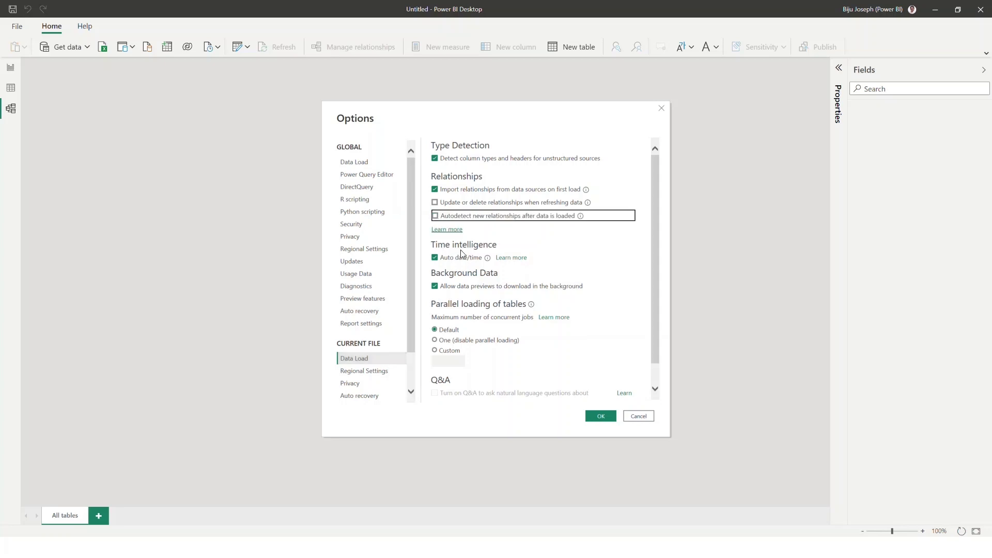
left_click(597, 422)
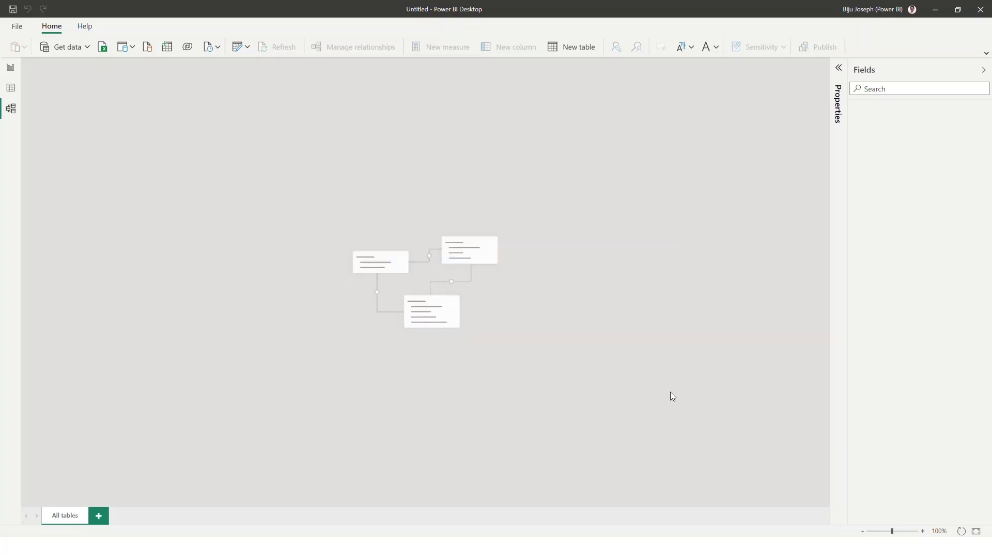
Open the sales+data.xlsx workbook from the Sample Data folder as an Excel data source
left_click(105, 50)
left_click(129, 120)
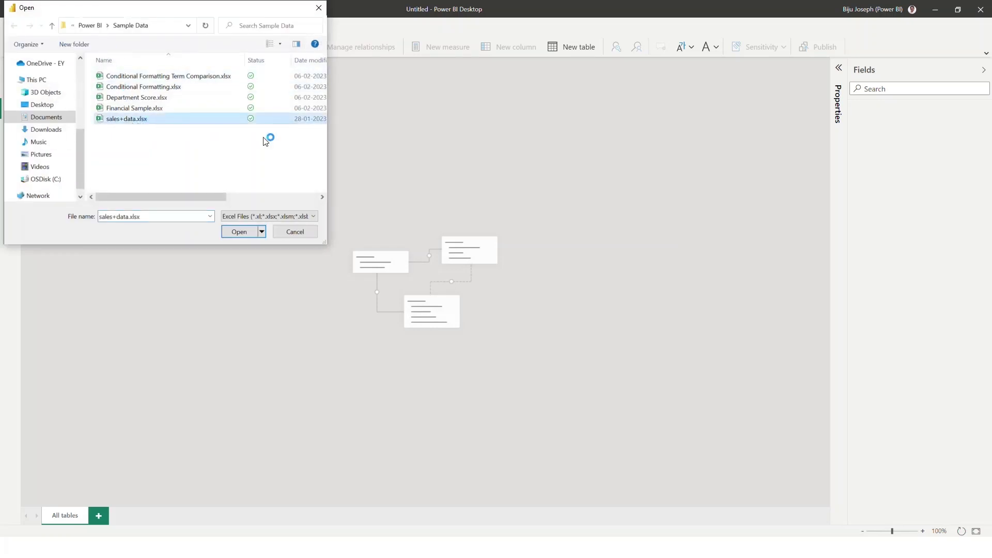
left_click(236, 233)
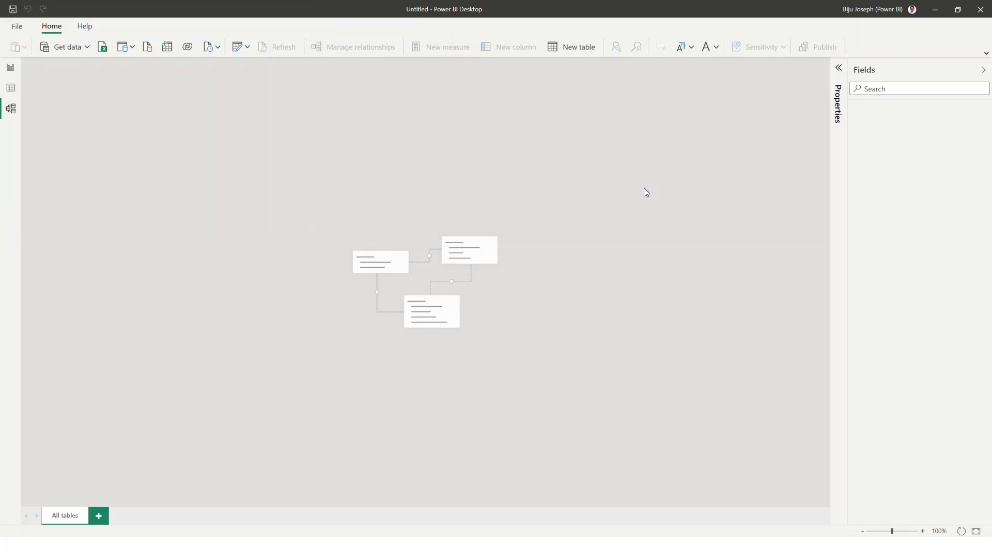
Load the customer, employee, location, products and sales tables from the workbook
left_click(300, 174)
left_click(302, 186)
left_click(300, 200)
left_click(301, 212)
left_click(301, 225)
left_click(300, 187)
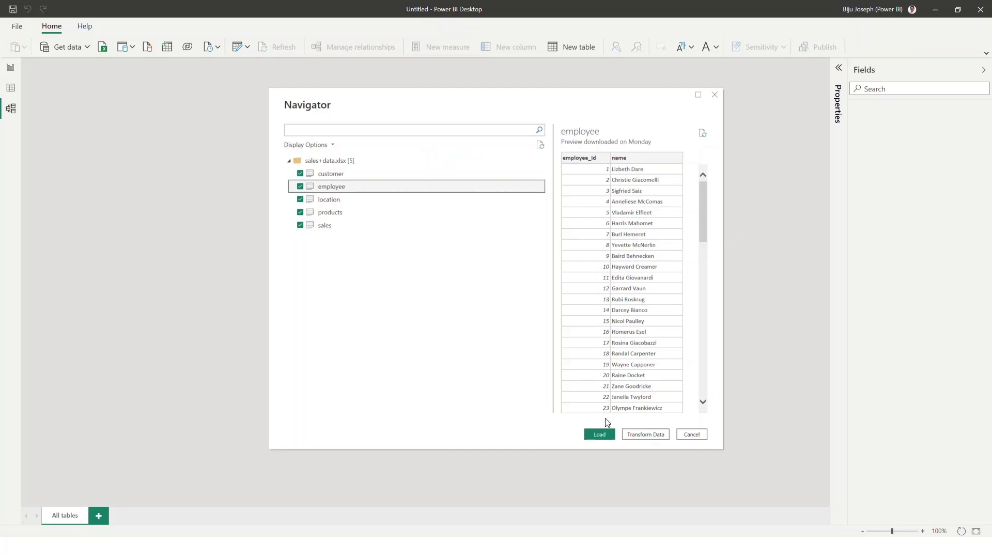
left_click(600, 435)
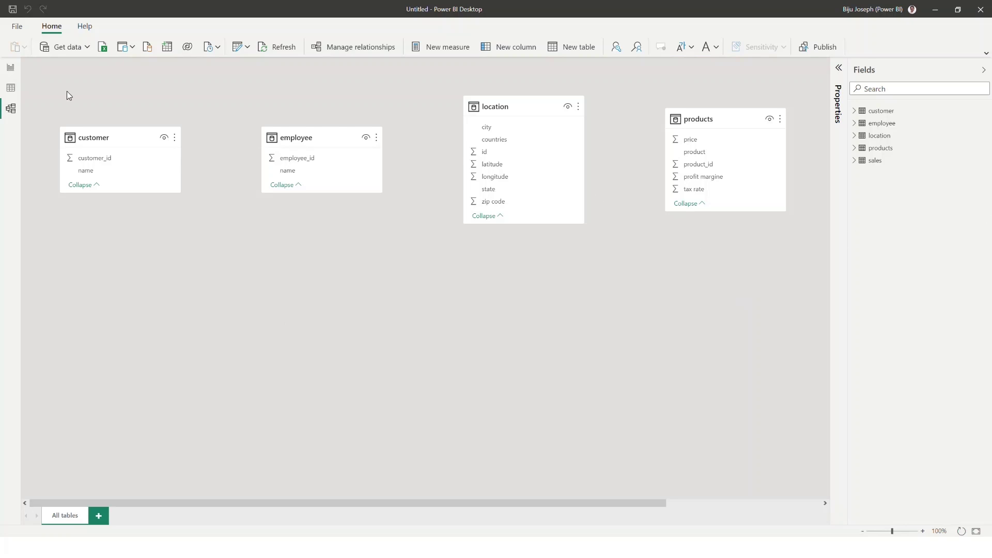
Examine the rows and columns of the loaded employee, location, products, sales and customer tables
left_click(11, 89)
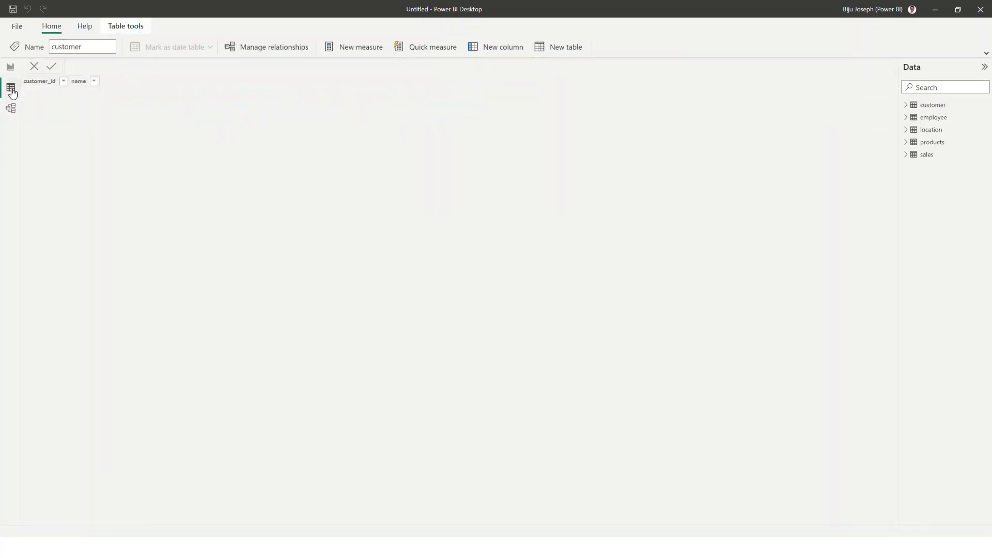
left_click(912, 121)
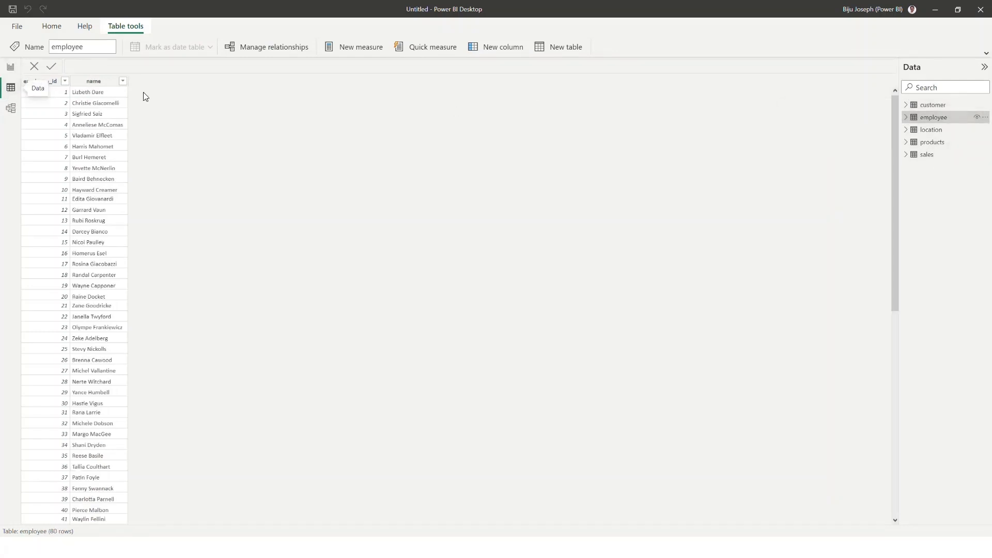
left_click(908, 133)
left_click(908, 230)
left_click(918, 231)
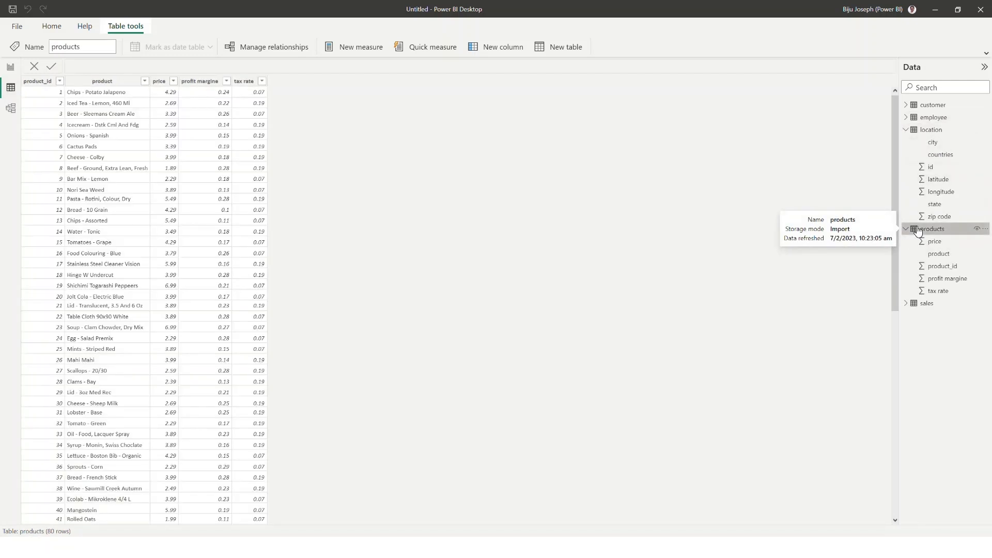
left_click(926, 304)
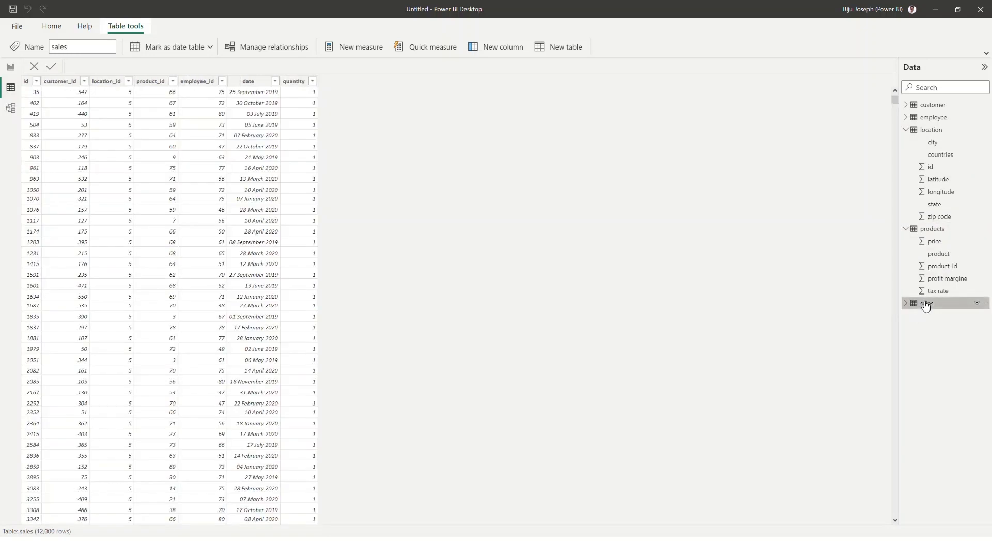
left_click(927, 106)
left_click(907, 129)
left_click(906, 142)
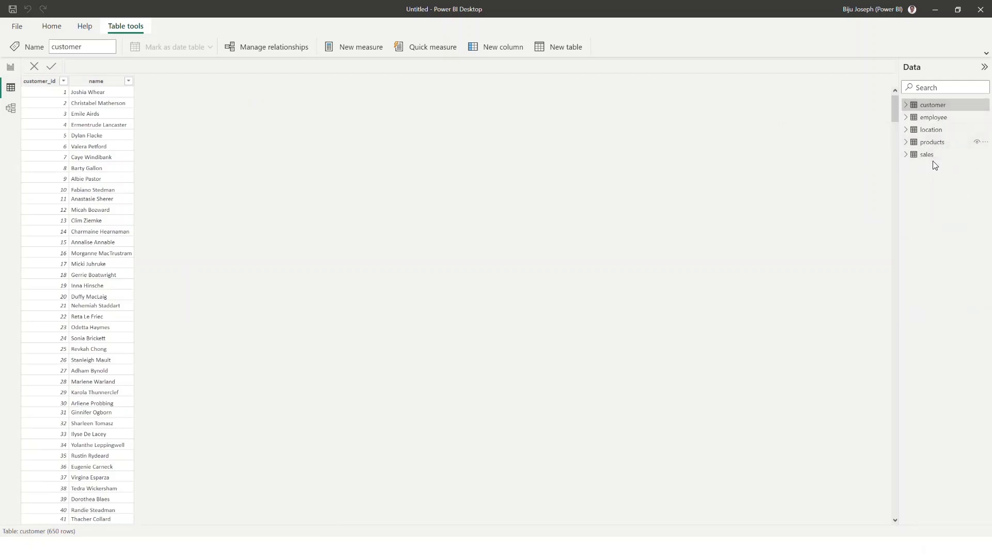
Arrange the model diagram with location and products above, sales below them in the centre, and employee to the left of sales
left_click(10, 110)
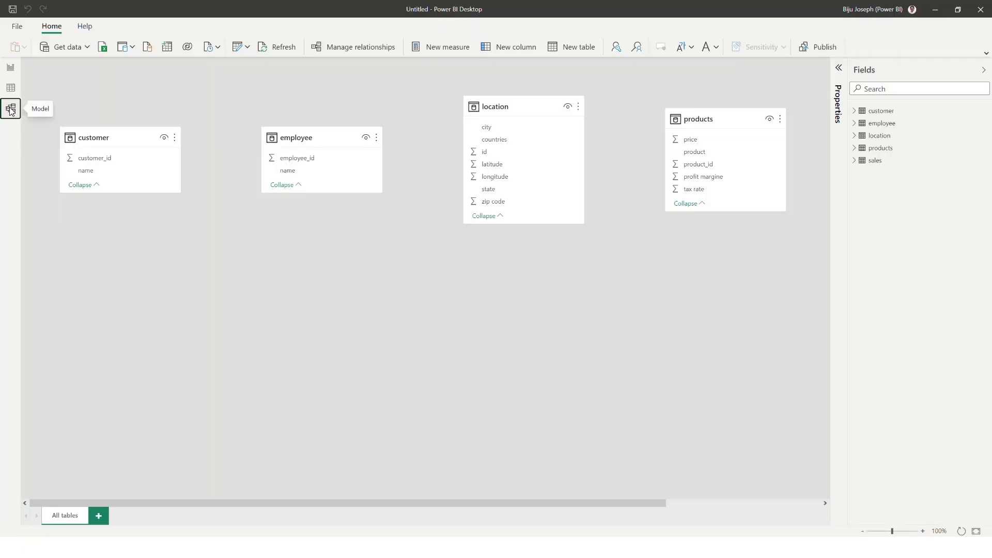
left_click_drag(323, 137, 267, 284)
left_click_drag(536, 101, 340, 74)
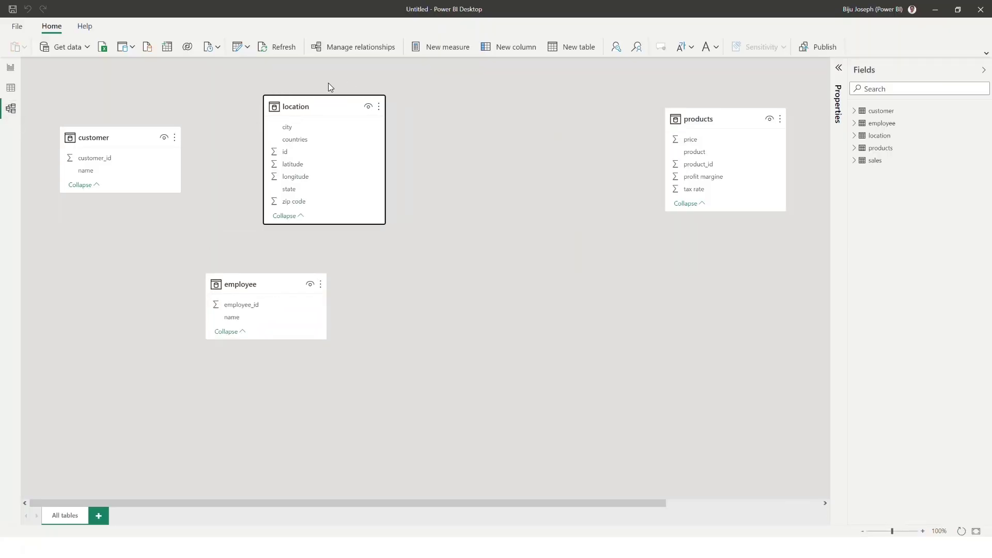
left_click_drag(723, 118, 548, 105)
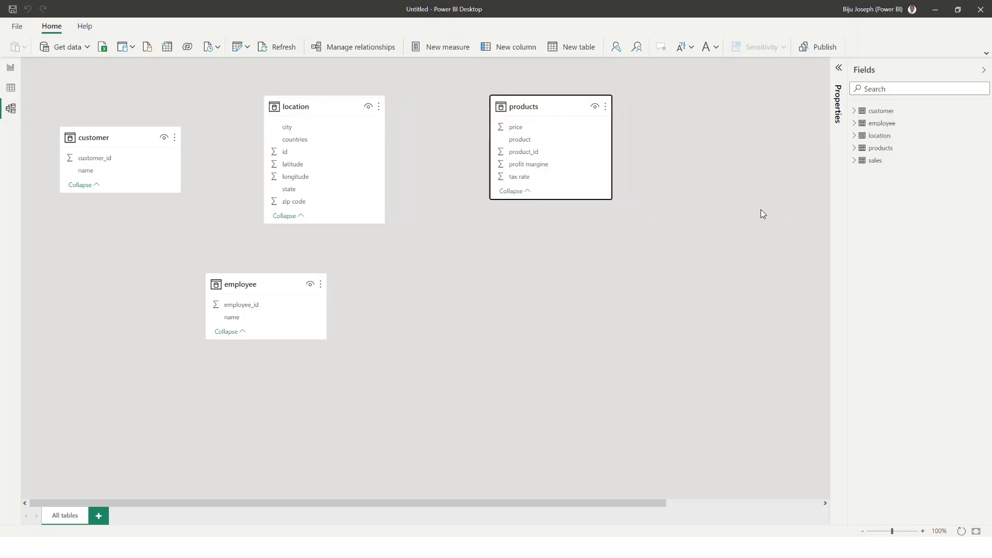
left_click_drag(186, 502, 443, 528)
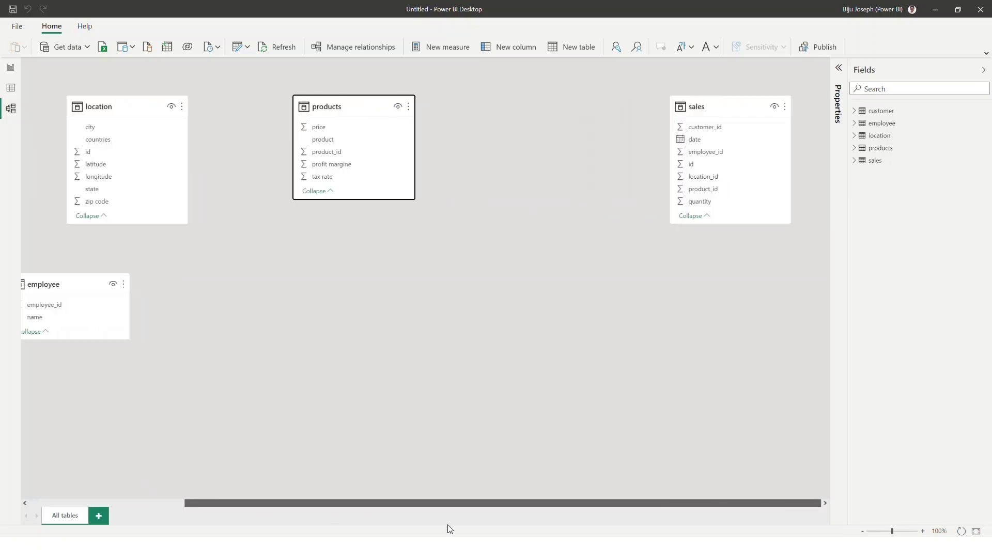
left_click_drag(720, 103, 416, 225)
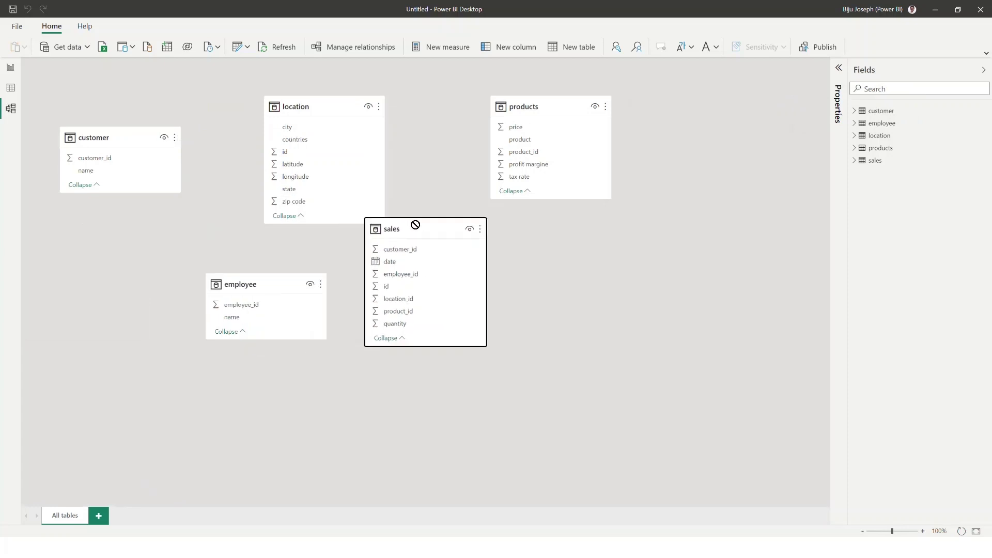
left_click_drag(272, 288, 219, 369)
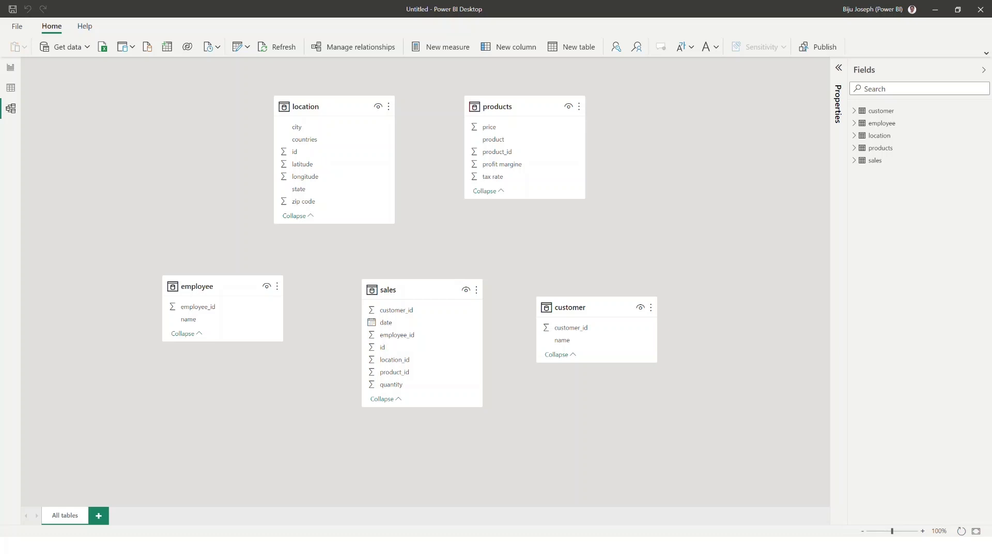
Build a table visual on the report page with the date field from sales and the name field from customer
left_click(10, 68)
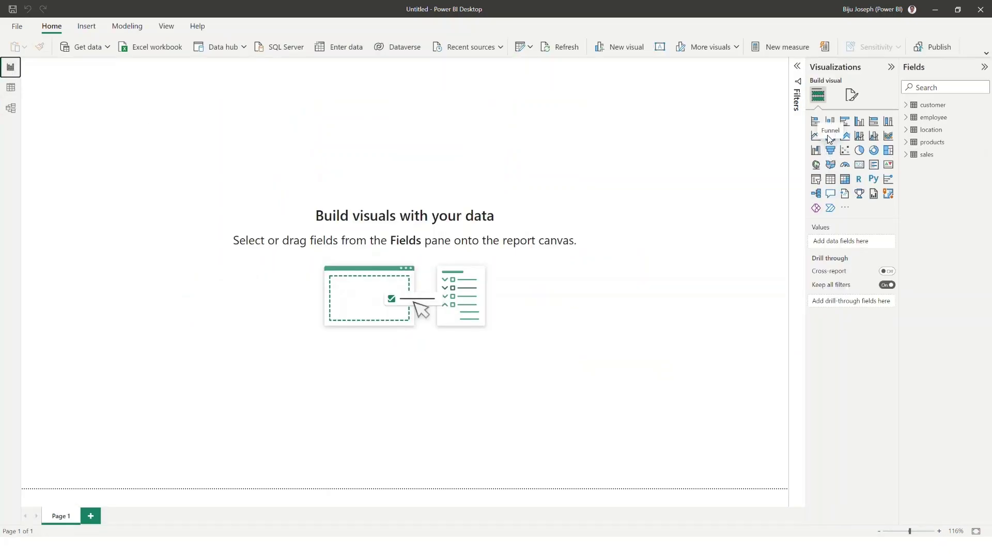
left_click(831, 178)
left_click_drag(120, 88, 281, 162)
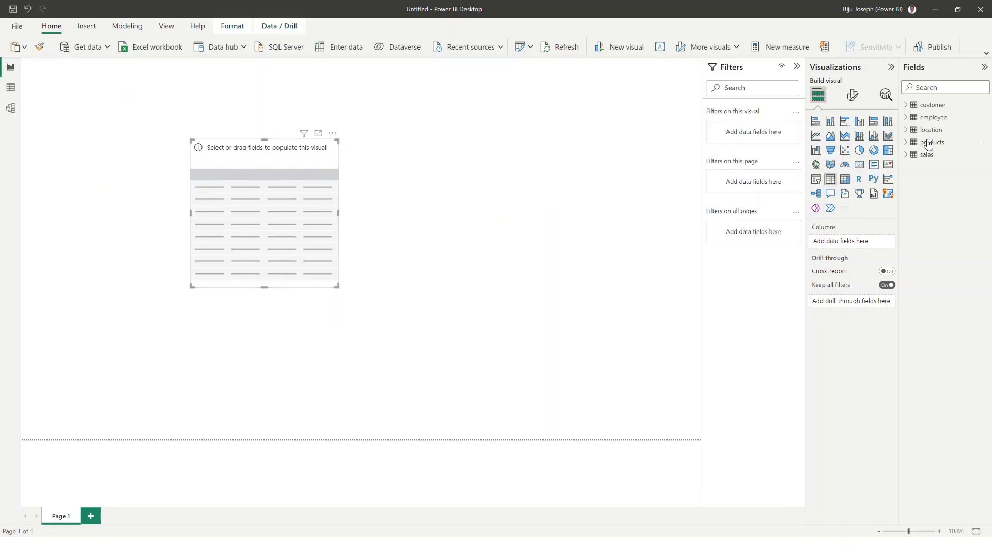
left_click(907, 155)
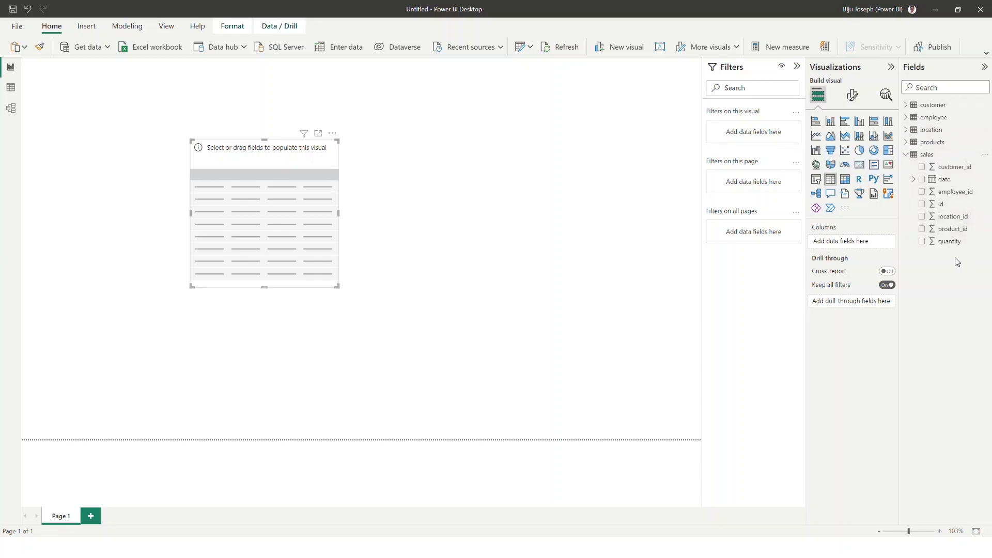
left_click(961, 171)
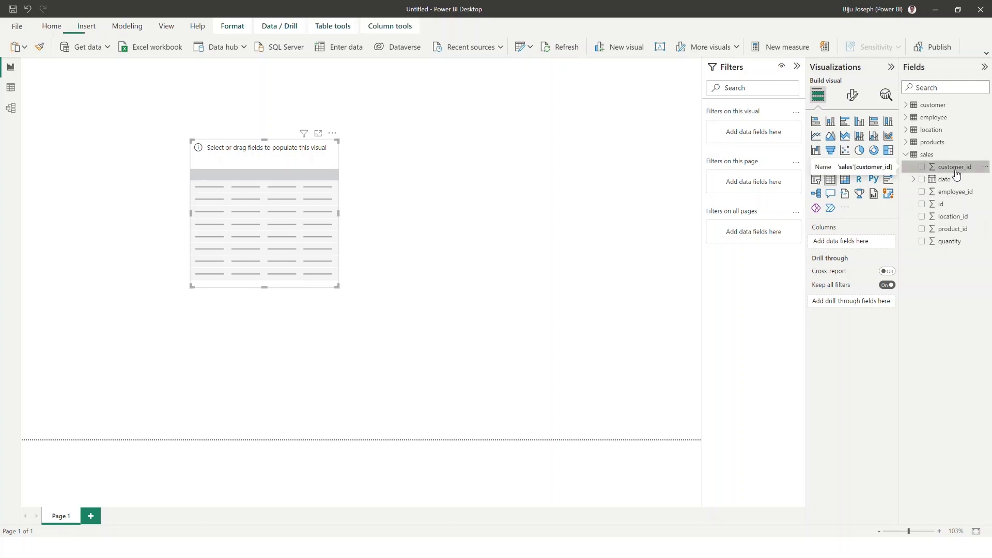
left_click_drag(944, 180, 244, 197)
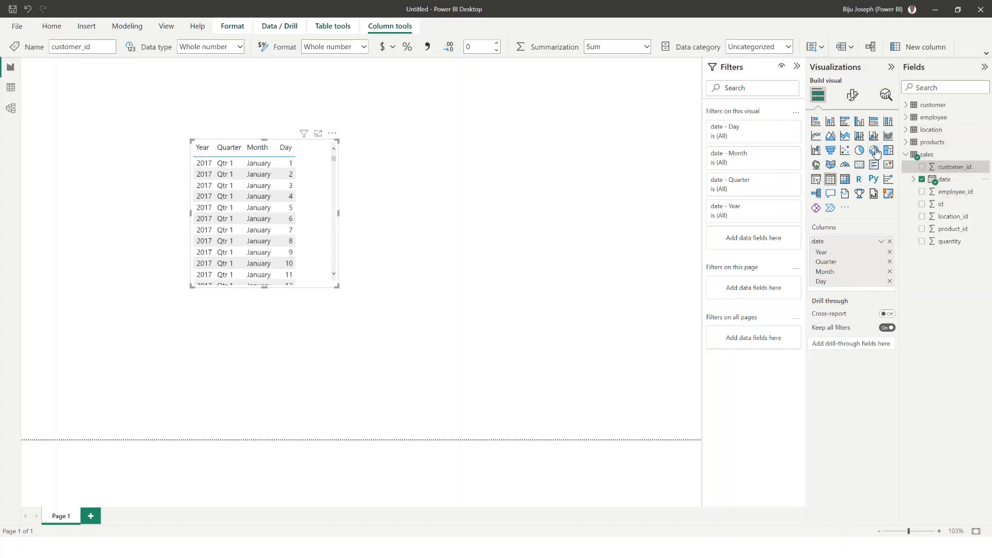
left_click(906, 104)
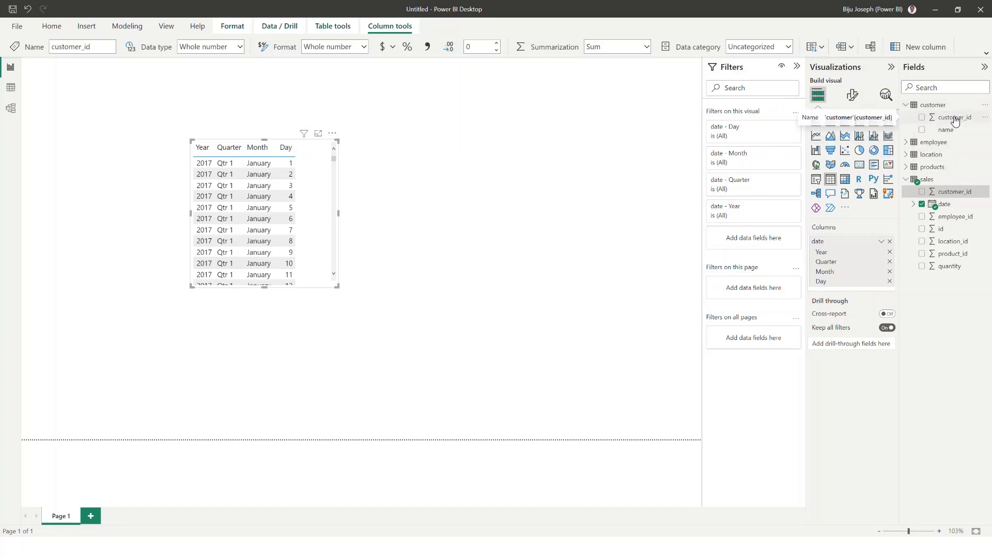
left_click_drag(953, 131, 291, 200)
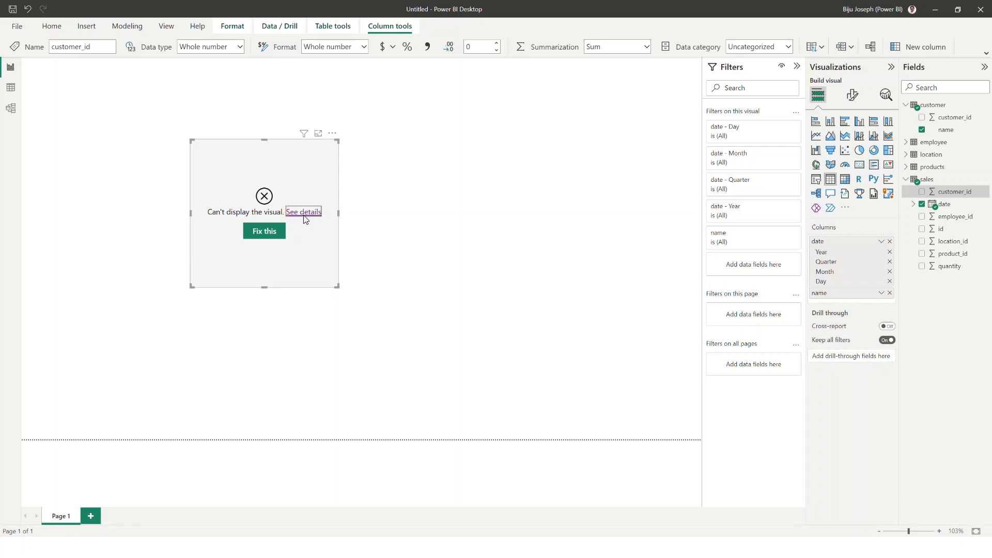
View the table visual's error details and delete the visual from the report page
left_click(303, 214)
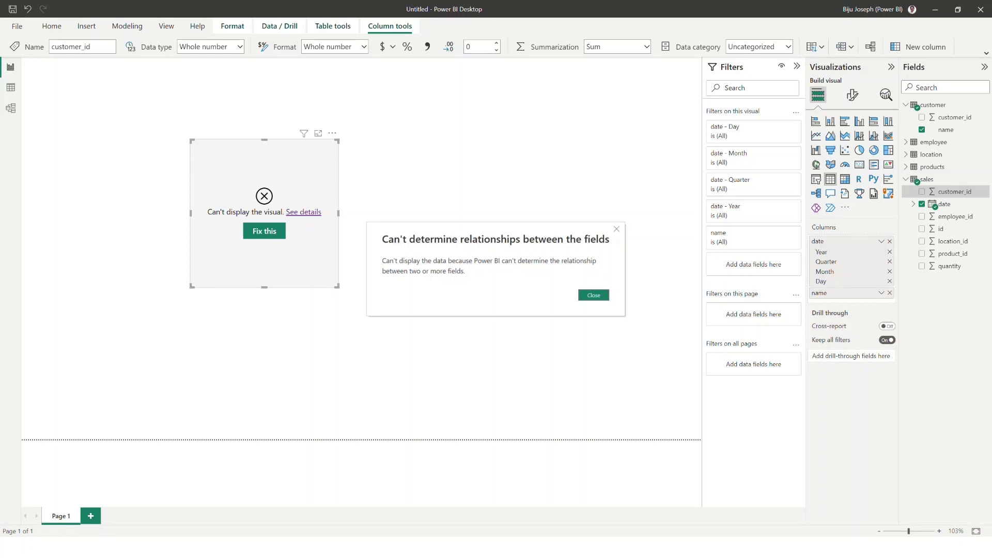
key("Escape")
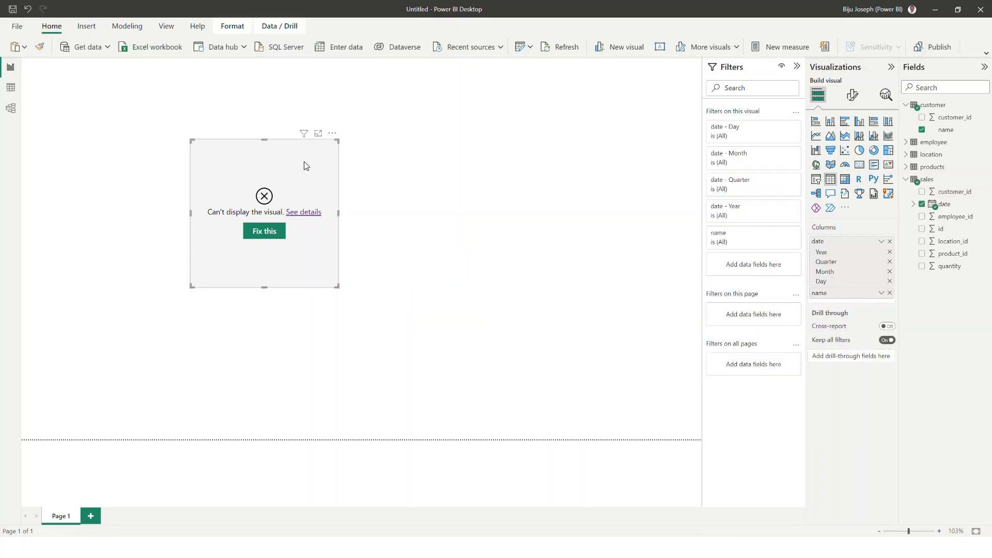
key("Delete")
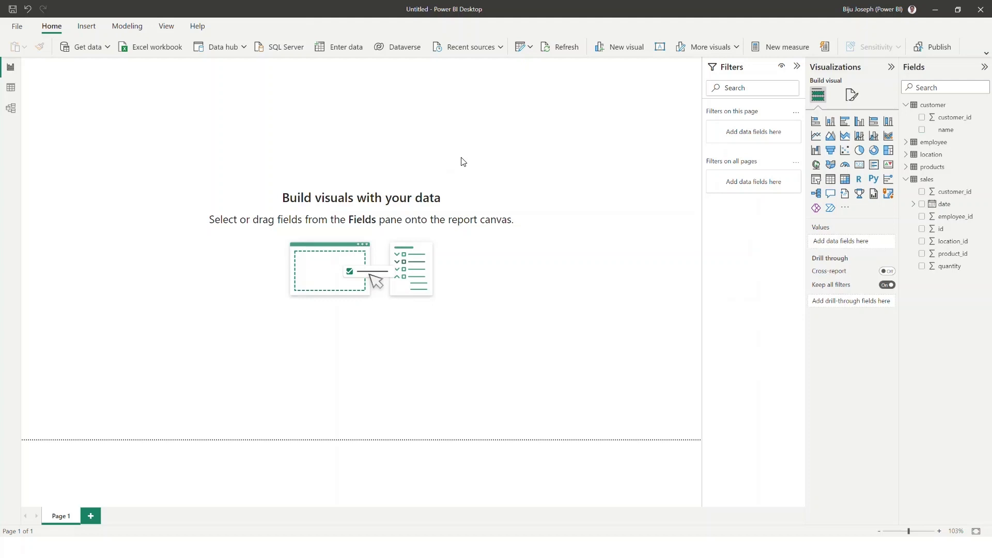
Autodetect the relationships between the tables in the model and close the relationship manager
left_click(11, 109)
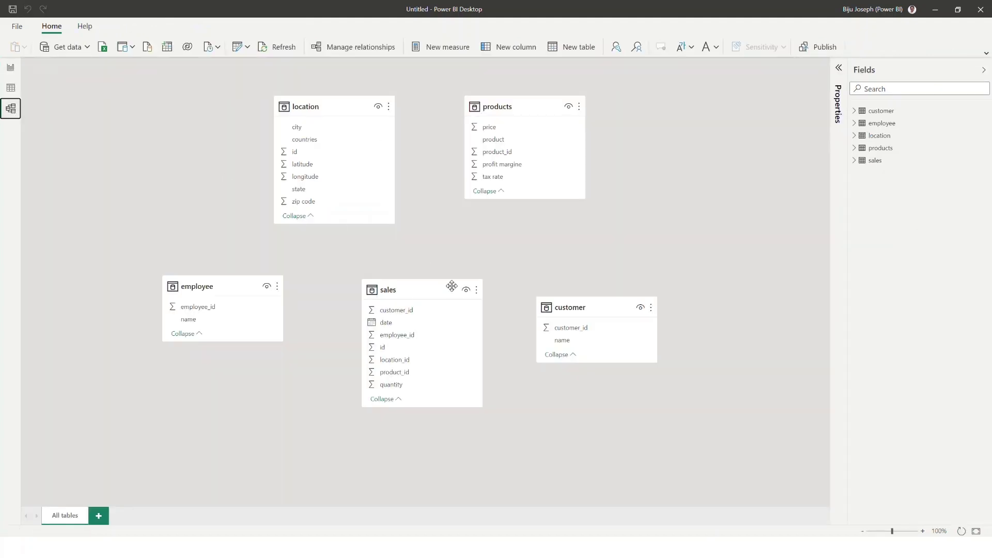
left_click(351, 48)
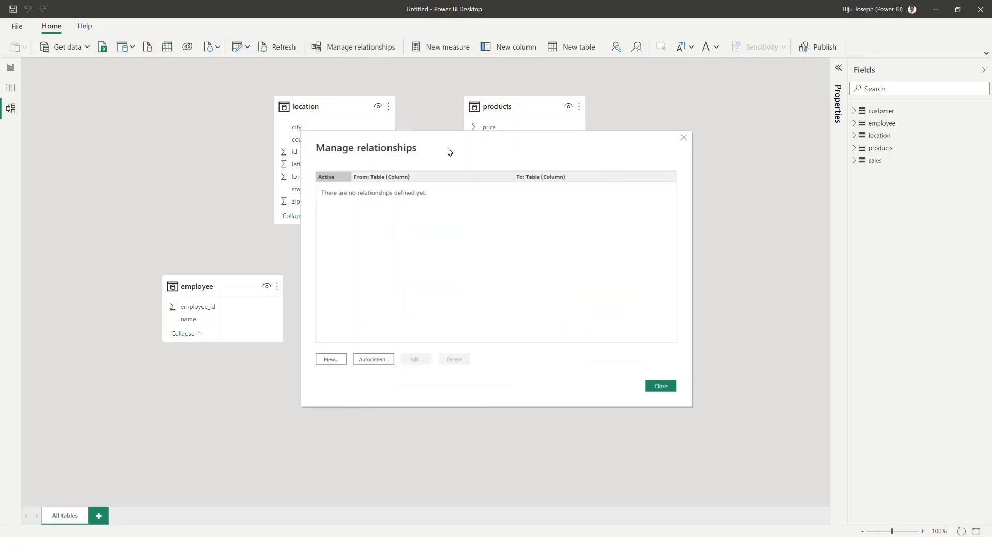
left_click_drag(449, 151, 577, 100)
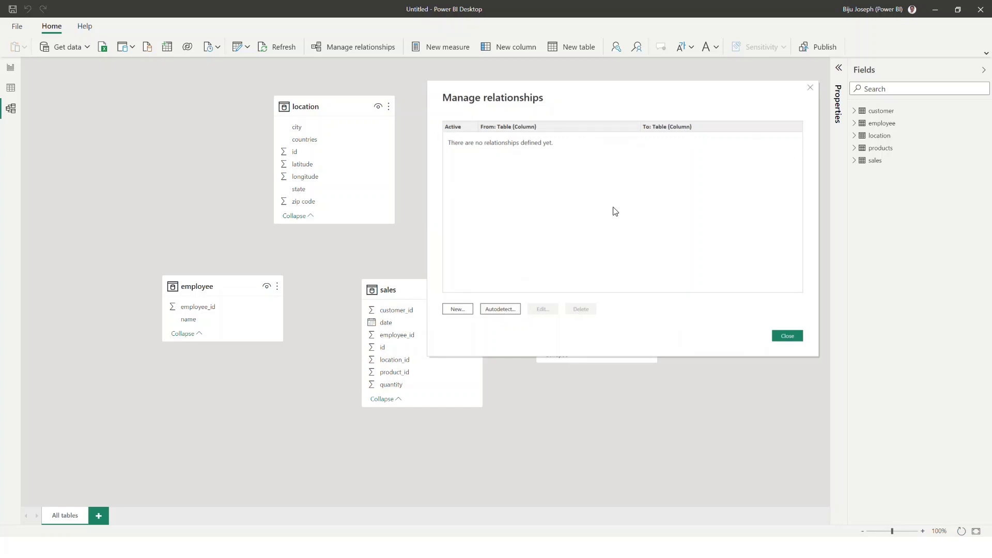
left_click(502, 310)
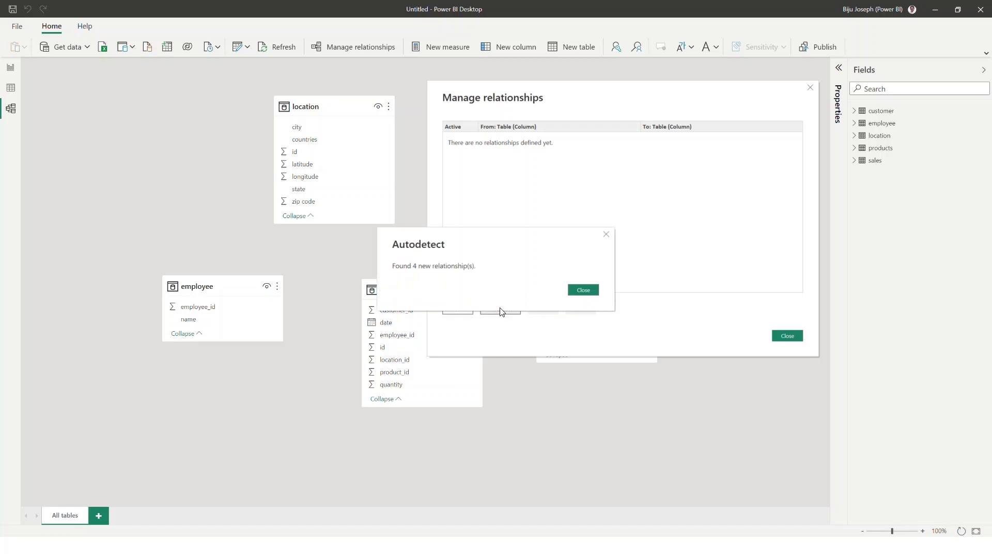
left_click(584, 291)
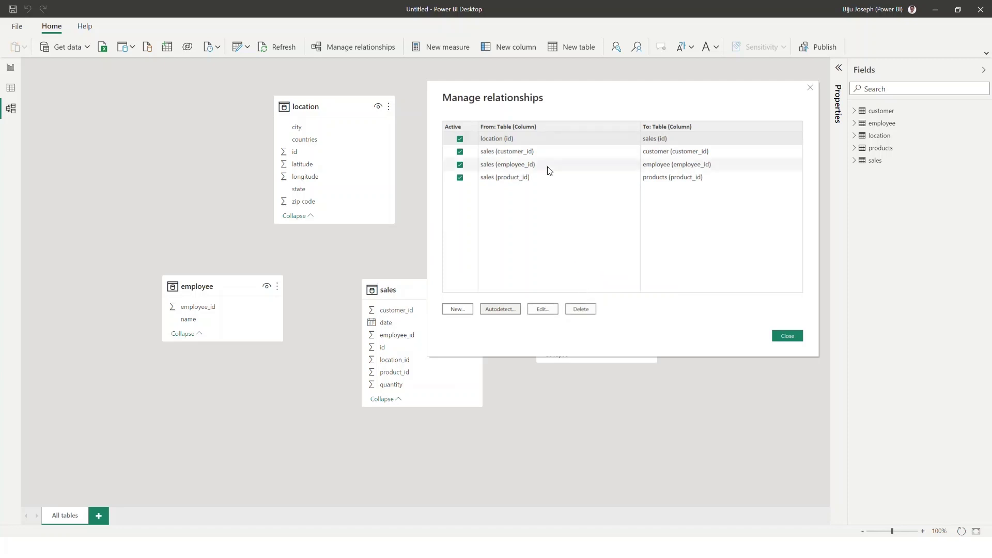
left_click(787, 337)
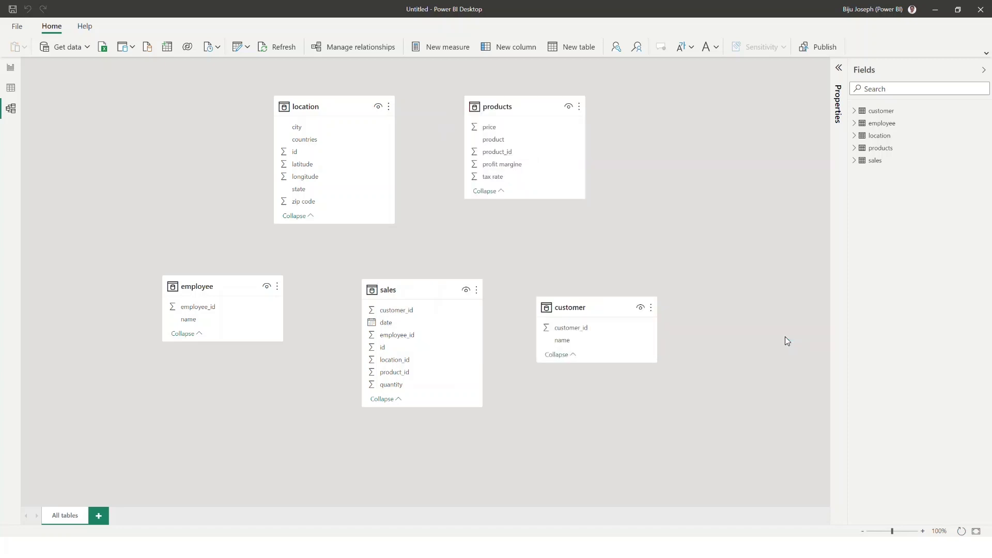
right_click(660, 197)
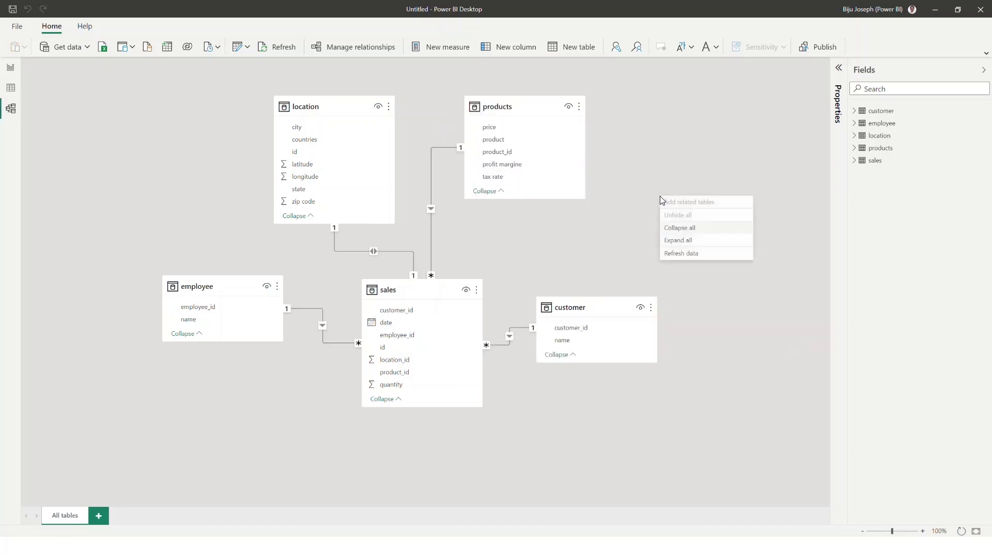
Spread the model diagram by moving location, employee, products and customer outward around the central sales table
left_click(695, 155)
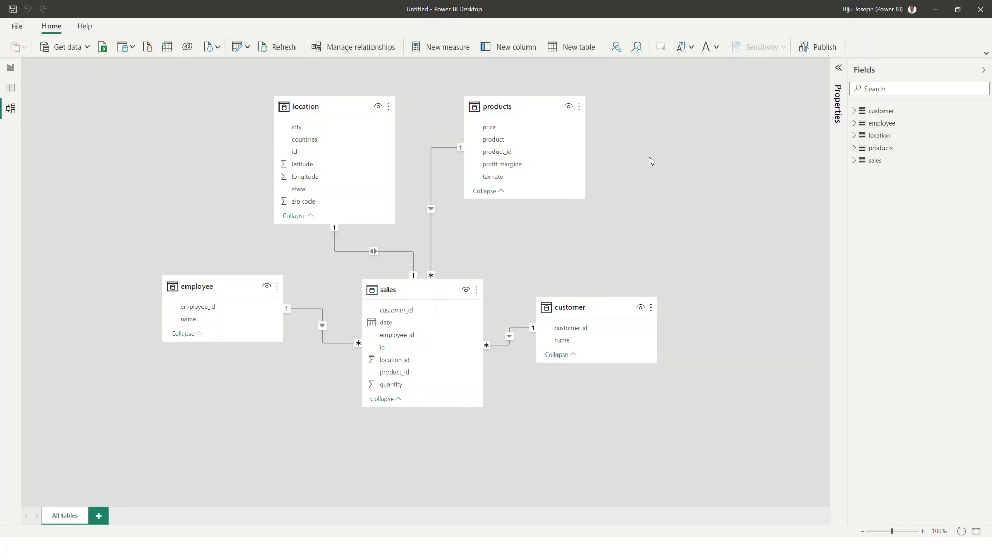
left_click_drag(549, 105, 698, 105)
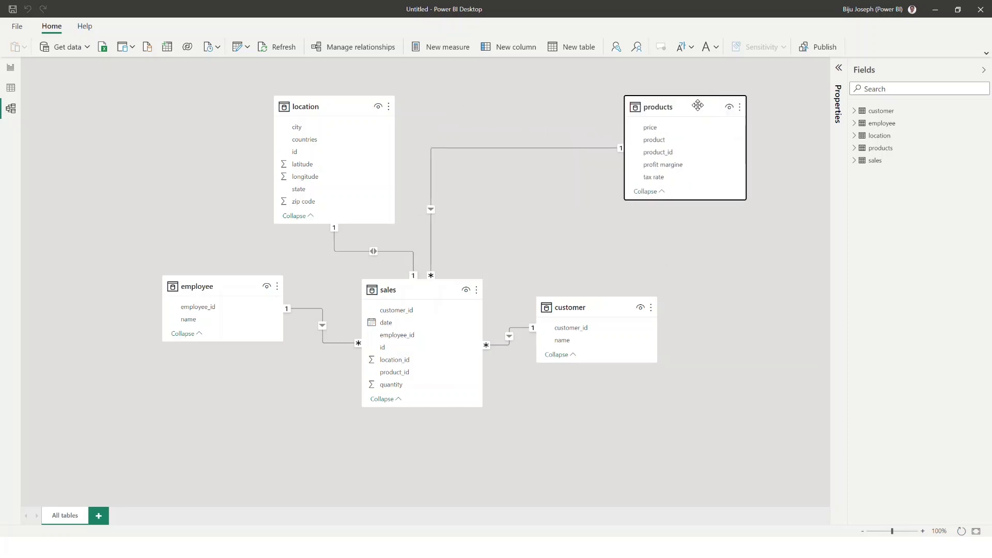
left_click_drag(363, 109, 216, 82)
left_click_drag(226, 288, 143, 318)
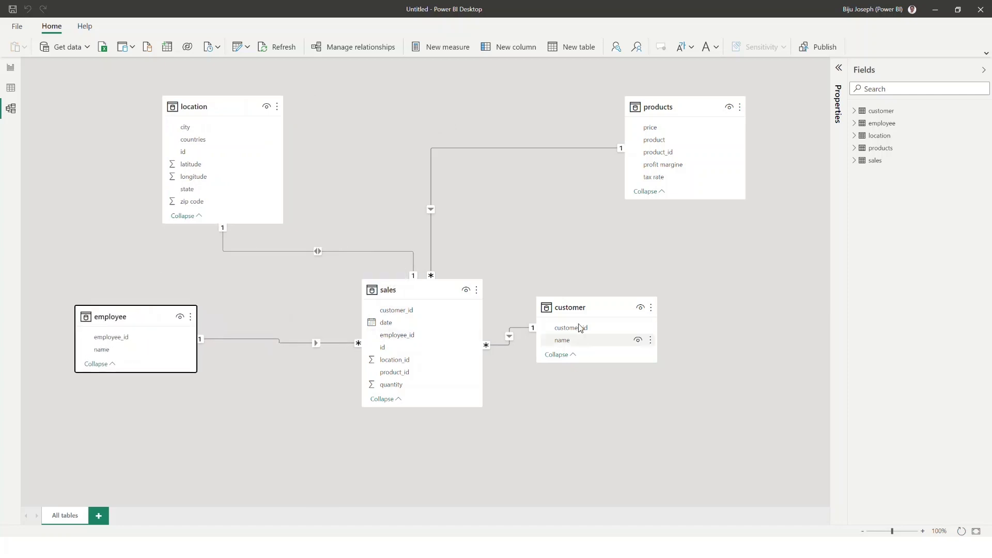
left_click_drag(579, 307, 728, 306)
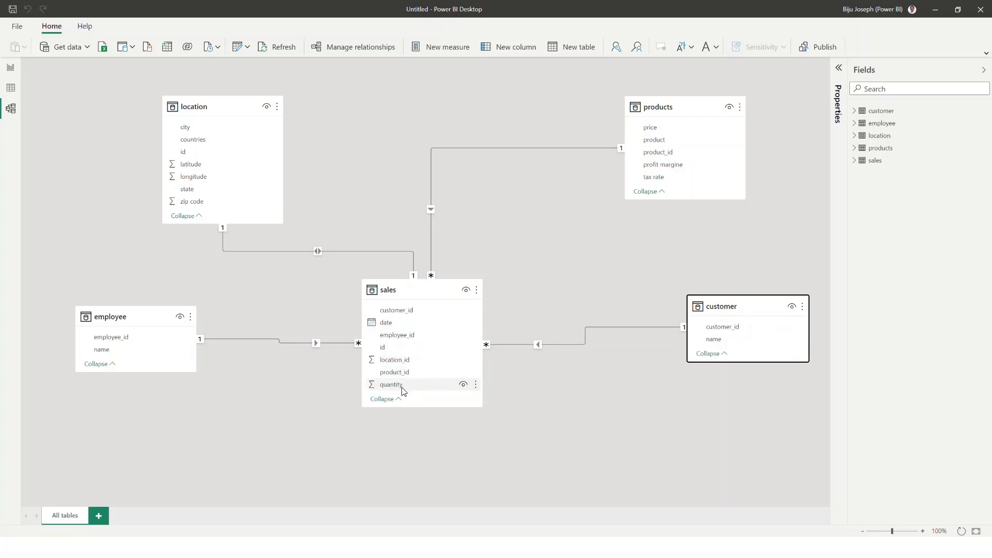
left_click(480, 247)
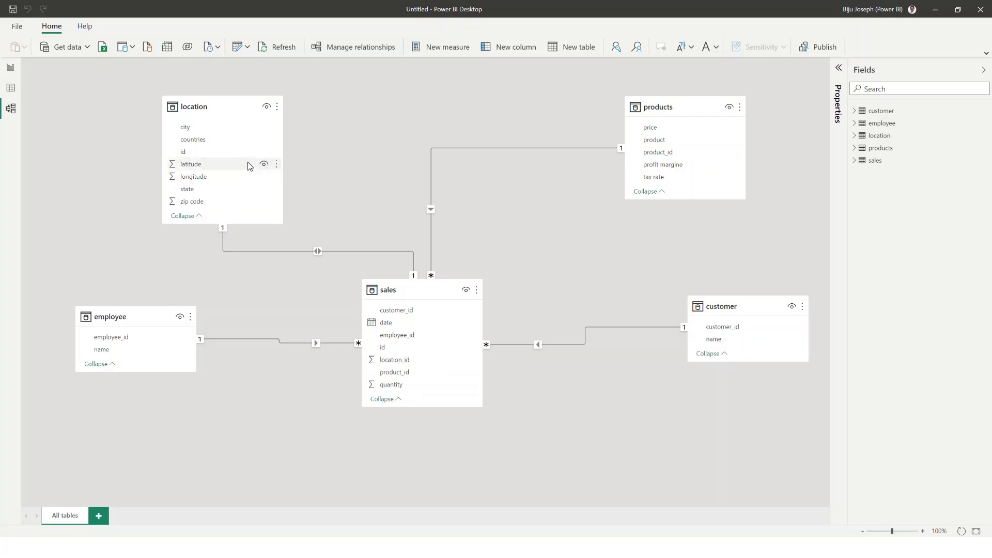
Edit the relationship between location and sales so that the location id column is matched with location_id in sales
left_click(220, 107)
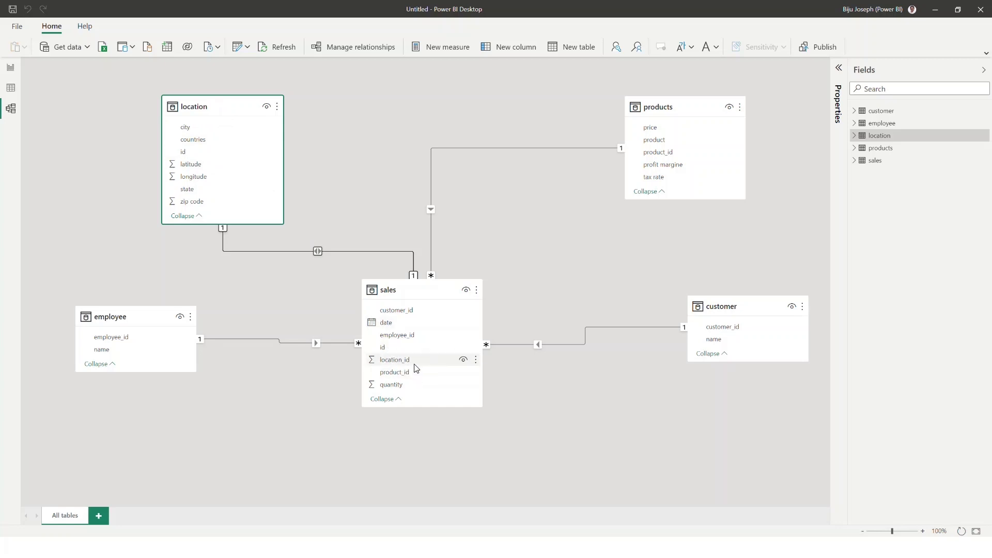
double_click(296, 253)
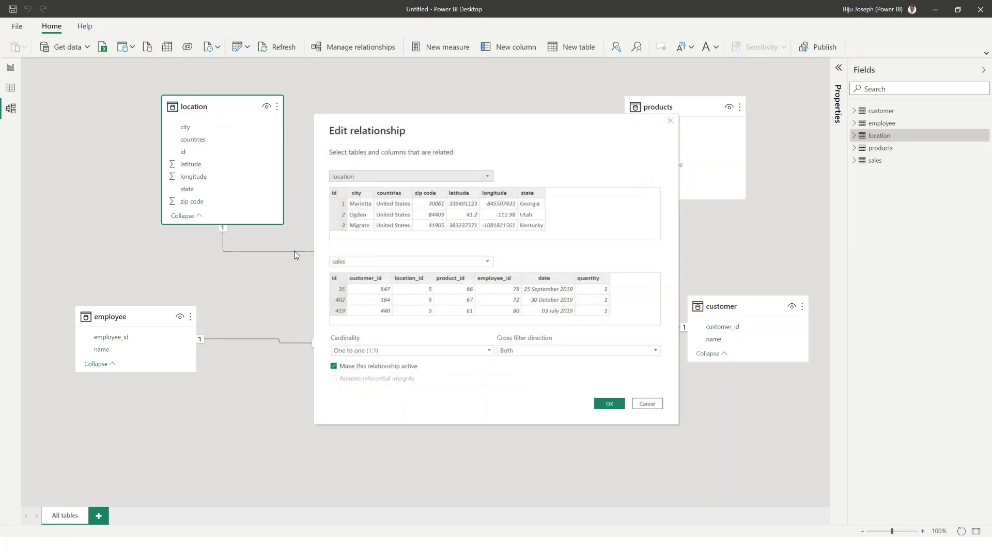
left_click(365, 178)
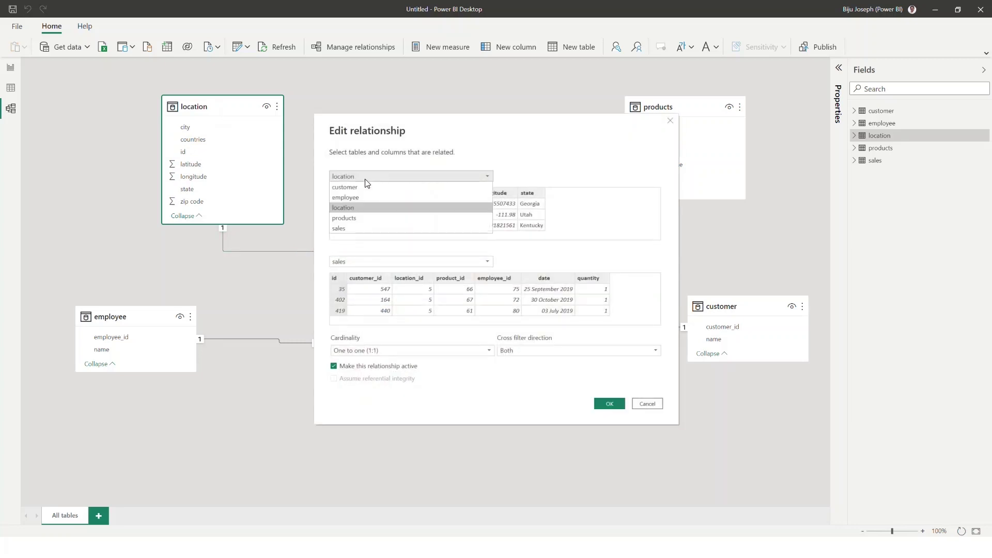
left_click(362, 262)
left_click(349, 306)
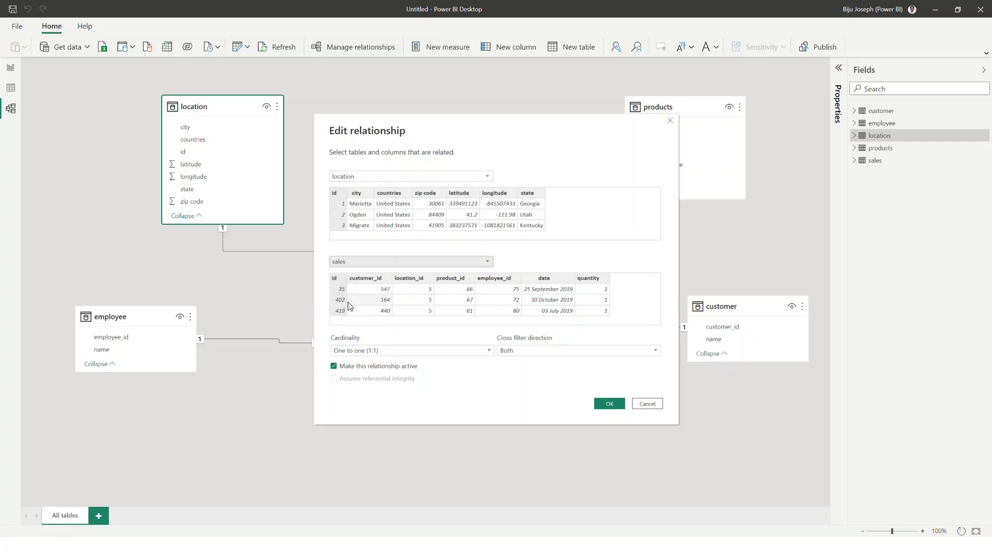
left_click(418, 277)
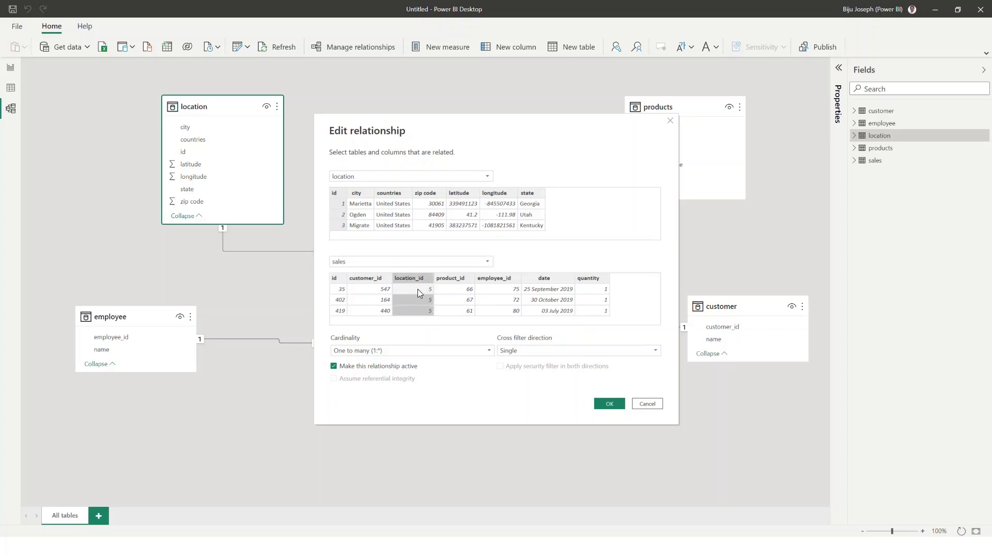
left_click(611, 406)
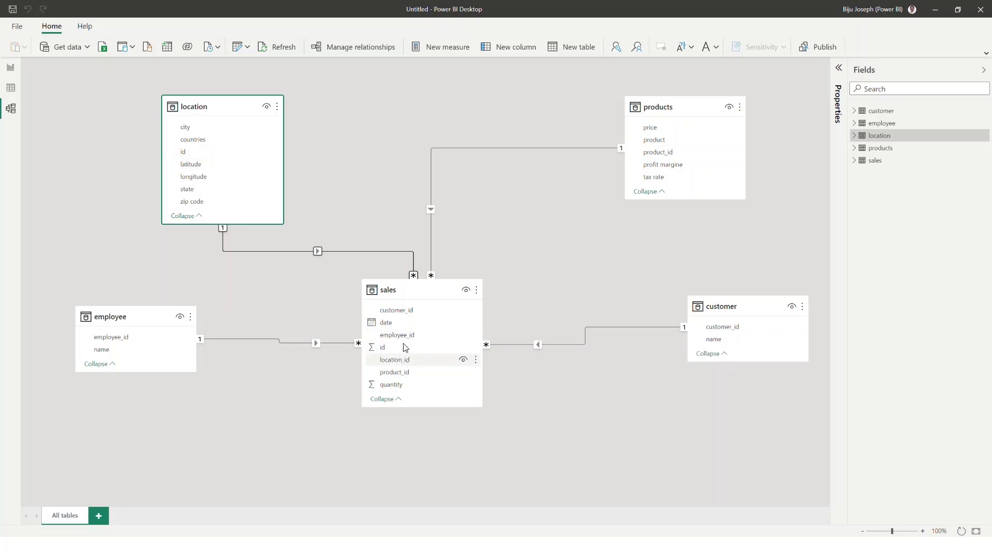
Check the relationships that link the products and customer tables to sales
left_click(563, 172)
left_click(669, 108)
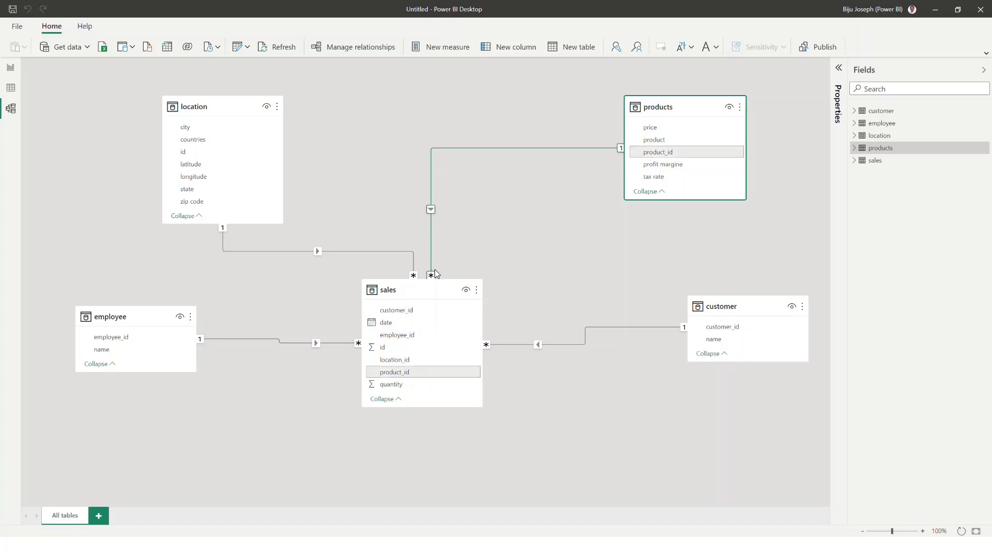
left_click(723, 306)
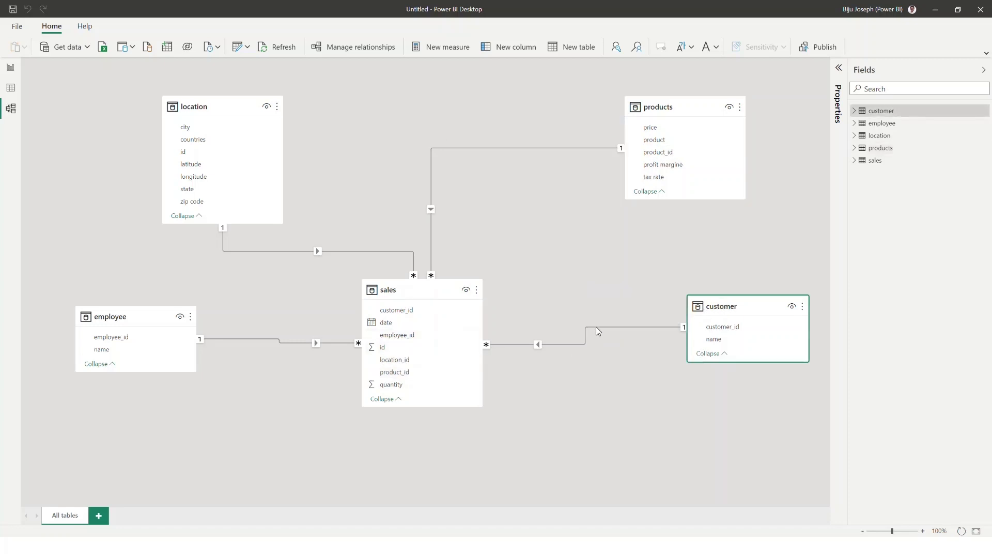
left_click(590, 335)
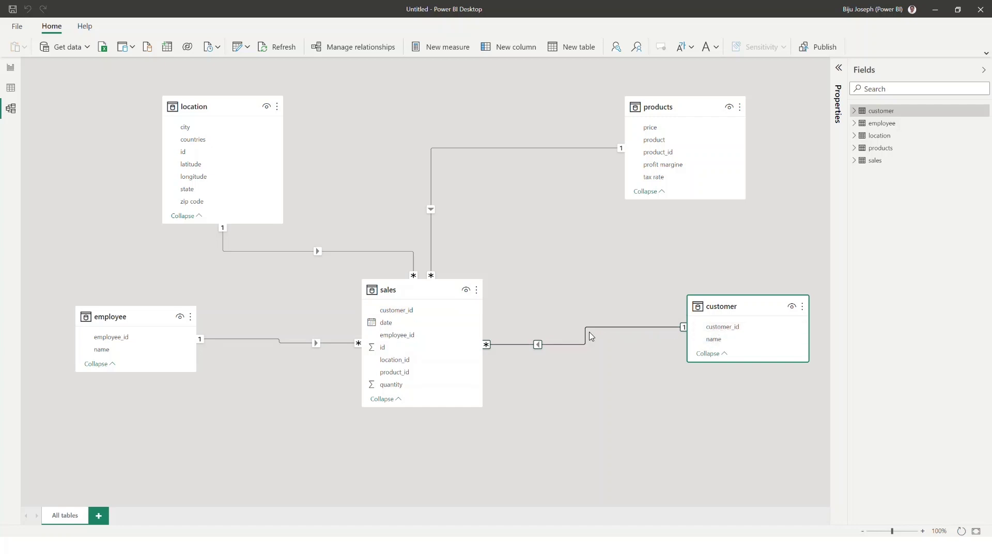
Check that the employee and sales relationship is matched on employee_id in both tables, and accept it
left_click(139, 317)
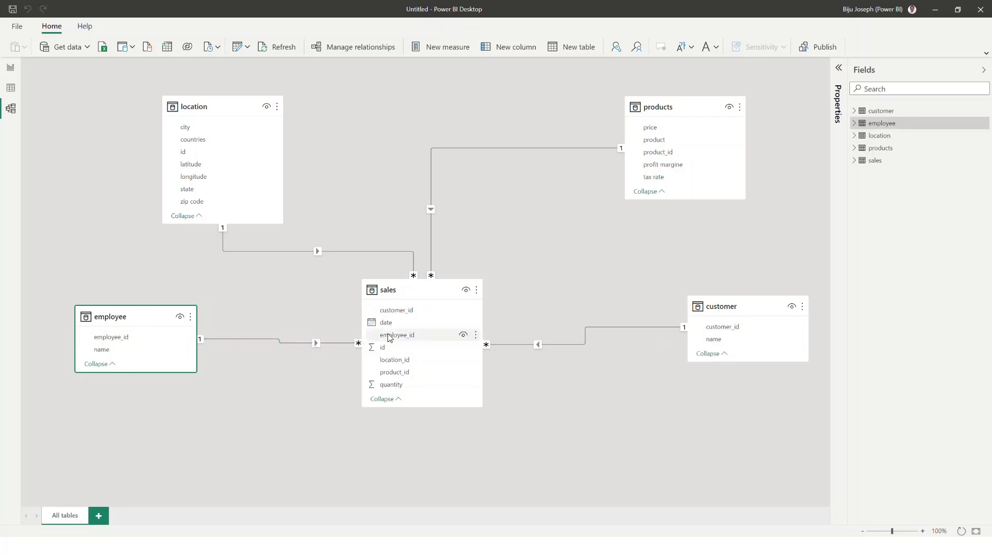
double_click(274, 339)
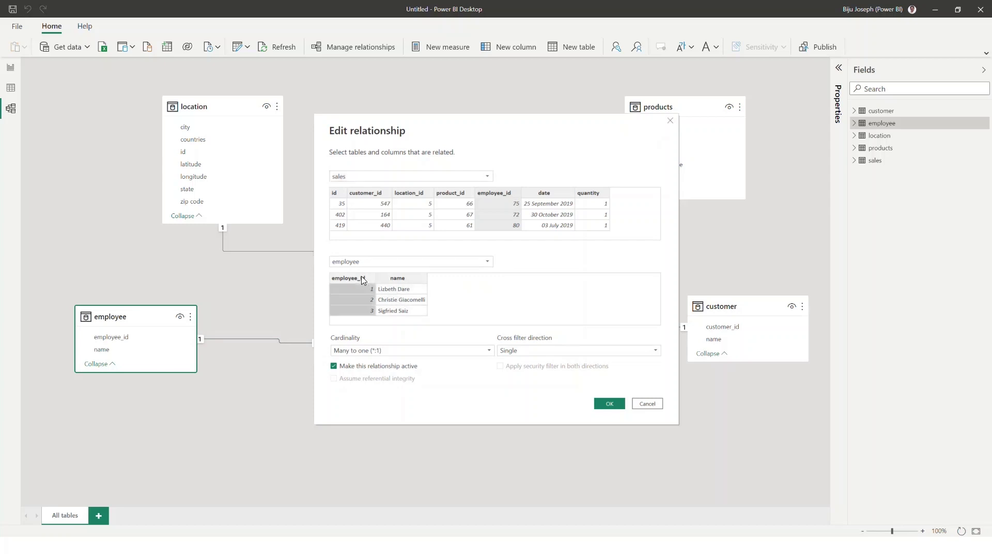
left_click(497, 192)
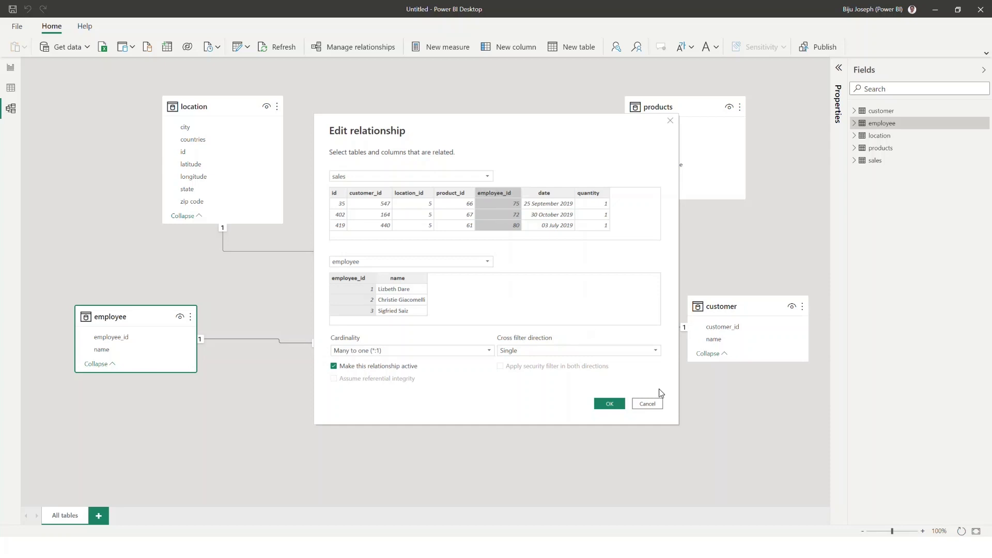
left_click(611, 404)
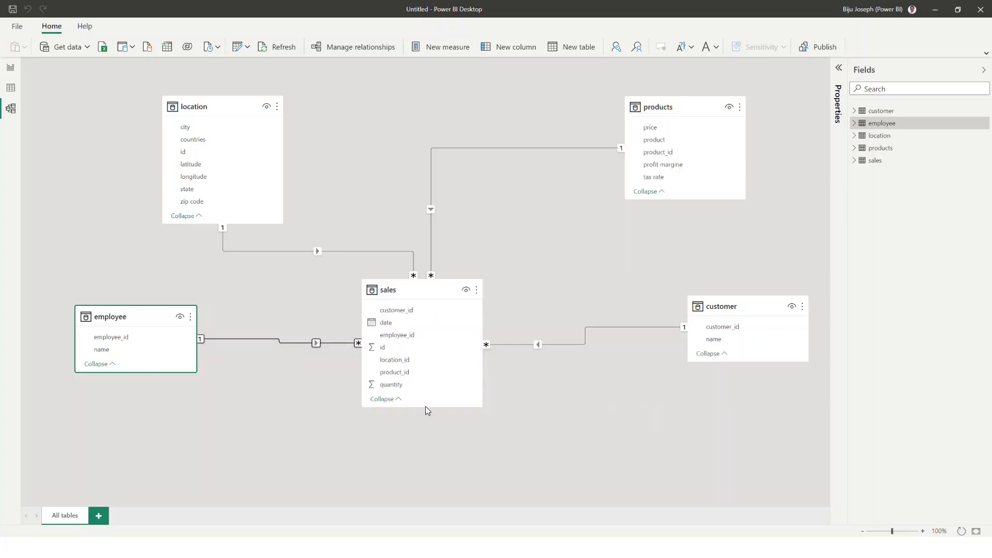
Check which columns the employee, location and customer relationship lines connect to sales
left_click(296, 389)
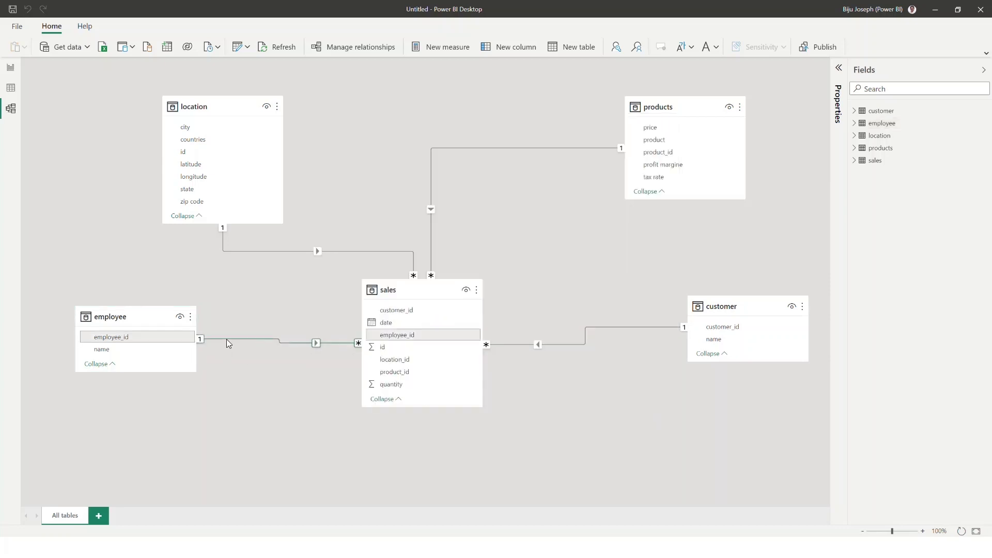
left_click(265, 252)
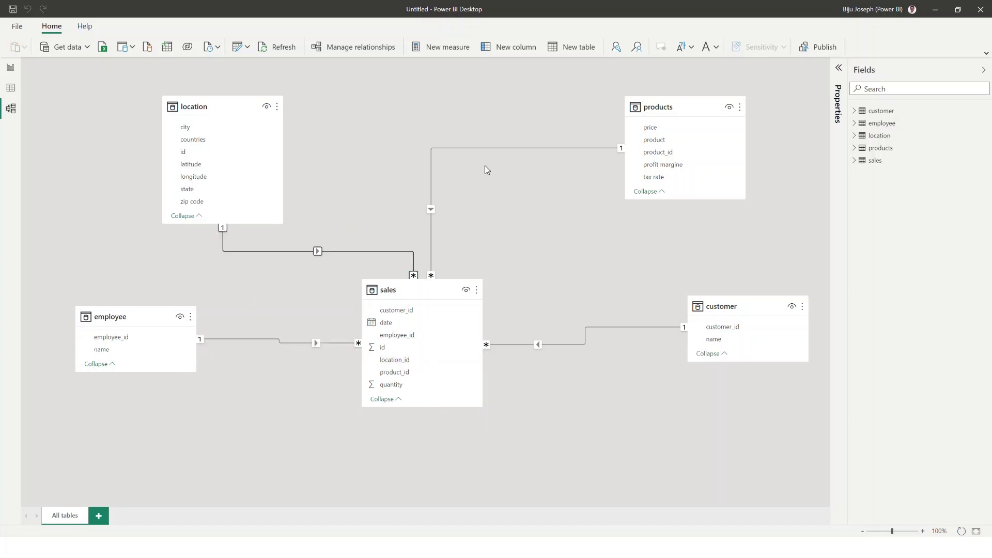
left_click(595, 327)
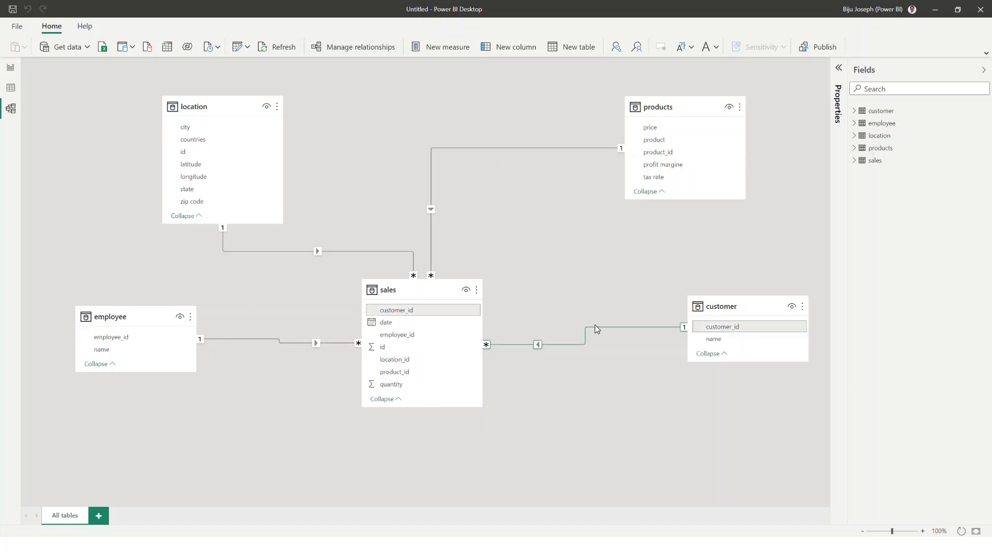
View the list of model relationships and the blank form for creating a new one, then close both without changes
left_click(360, 48)
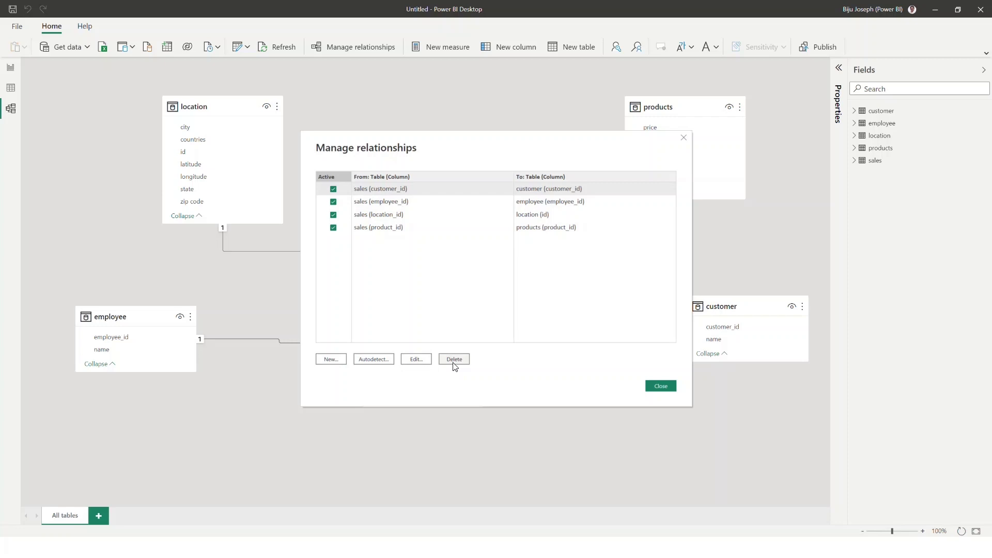
left_click(339, 359)
left_click(481, 178)
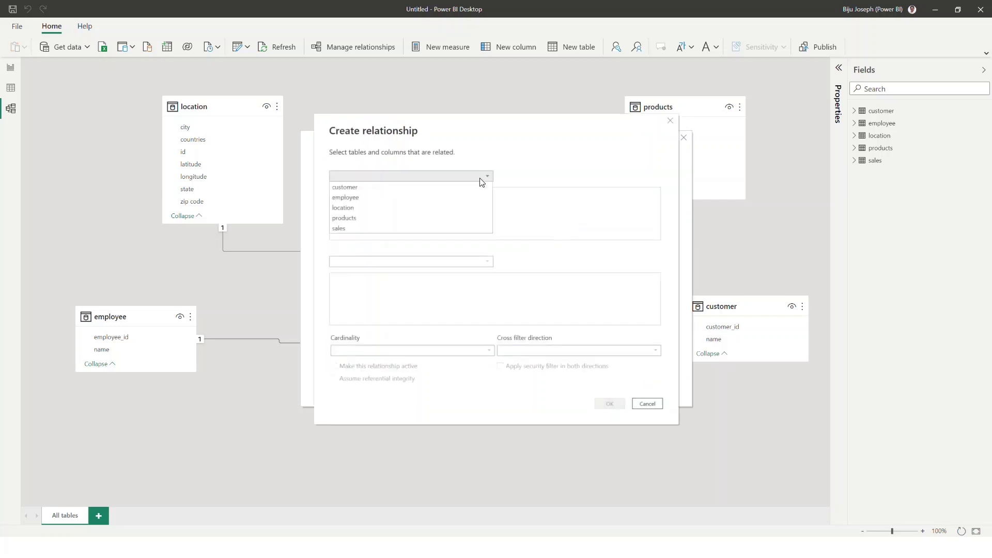
left_click(410, 312)
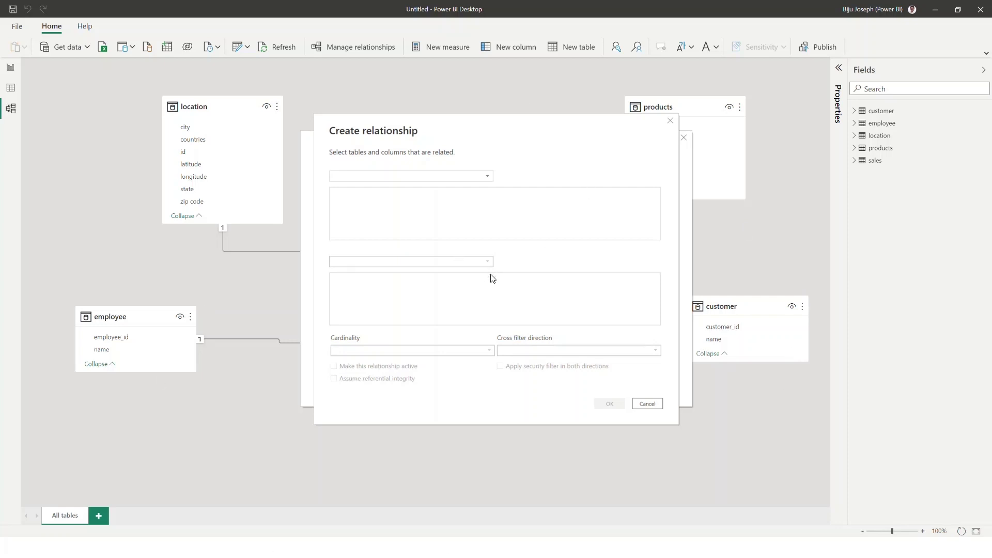
left_click(643, 406)
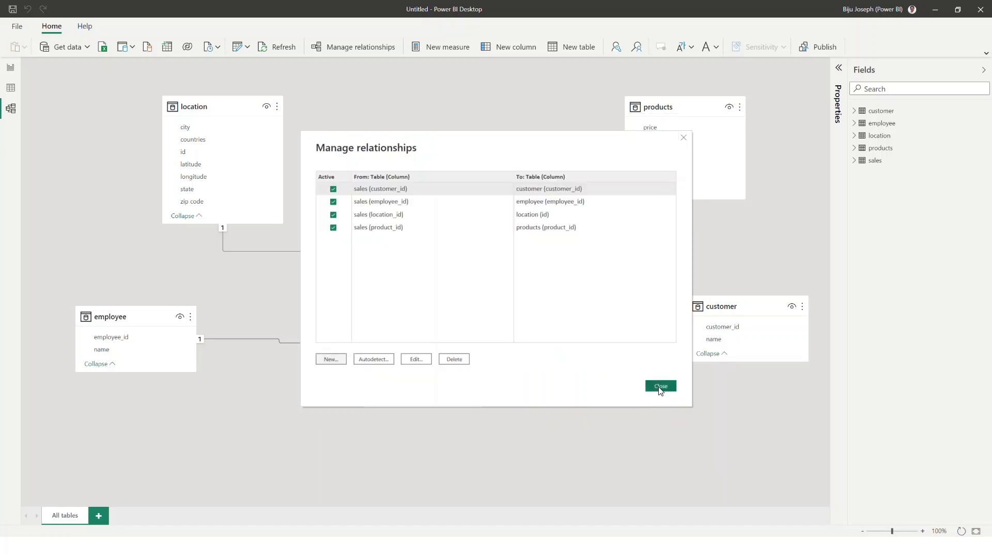
left_click(660, 387)
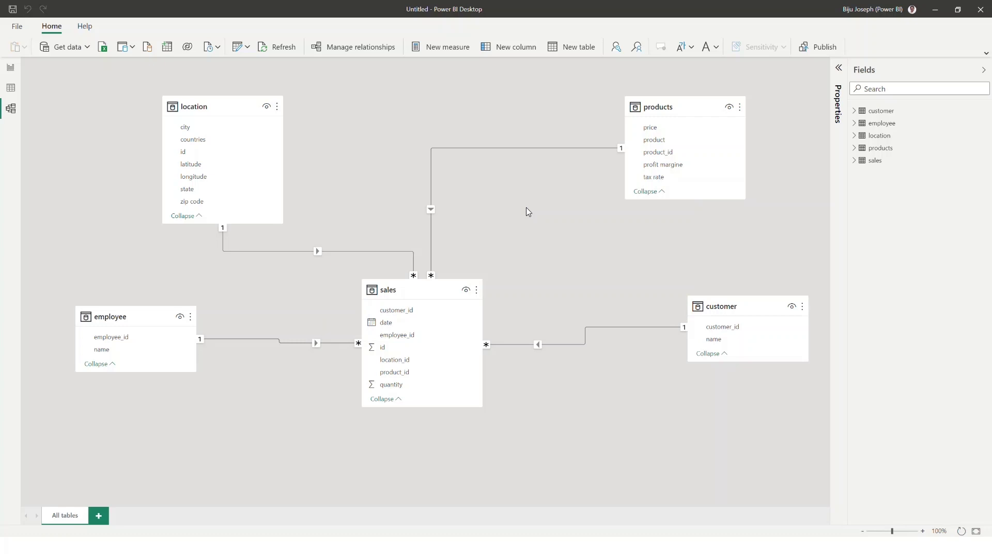
Add an empty table visual to the report page and widen it to more than half of the page
key("Tab")
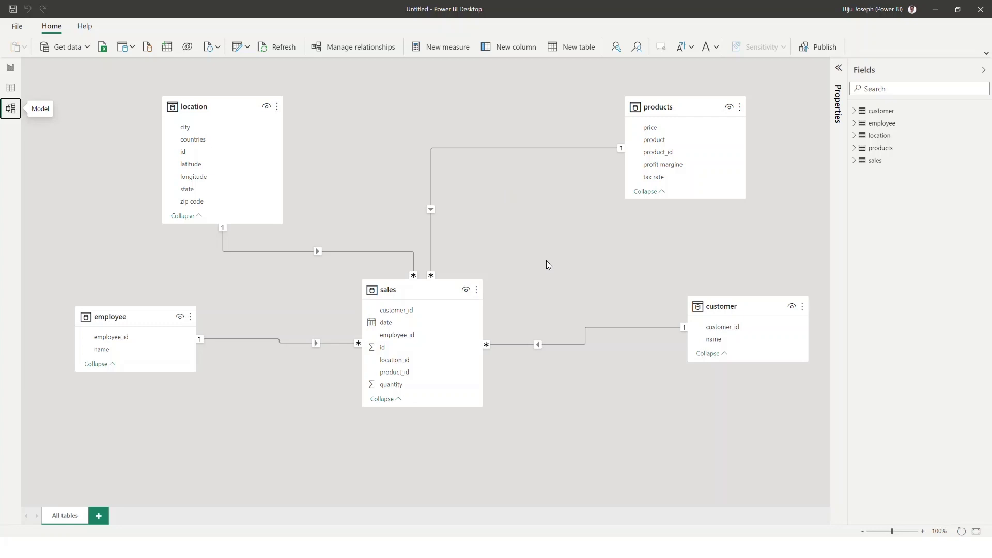
left_click(11, 69)
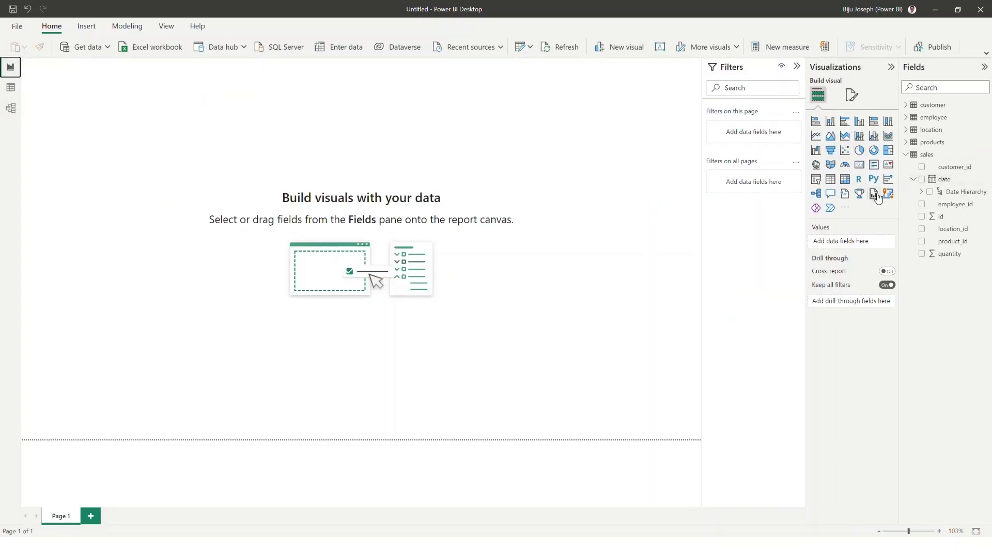
left_click(831, 179)
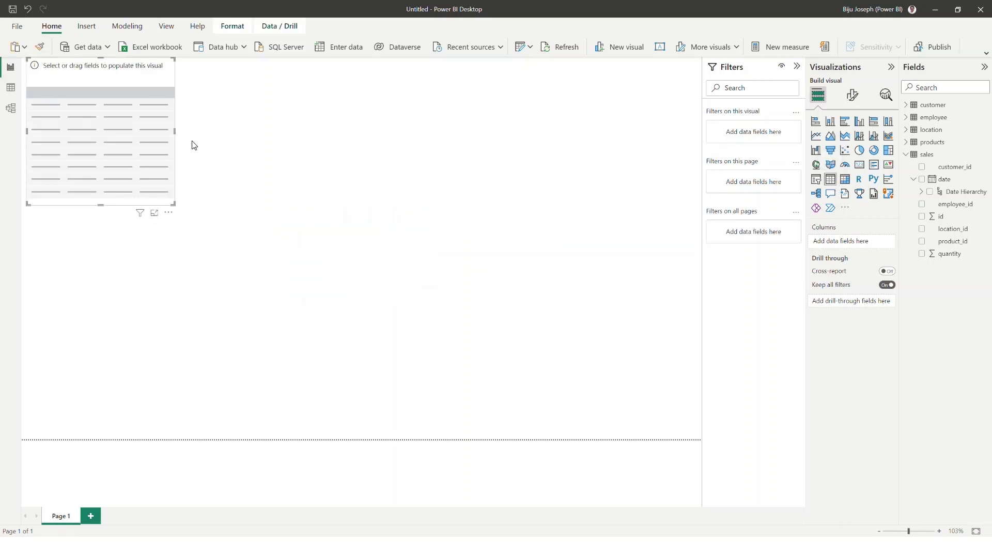
left_click_drag(176, 133, 459, 162)
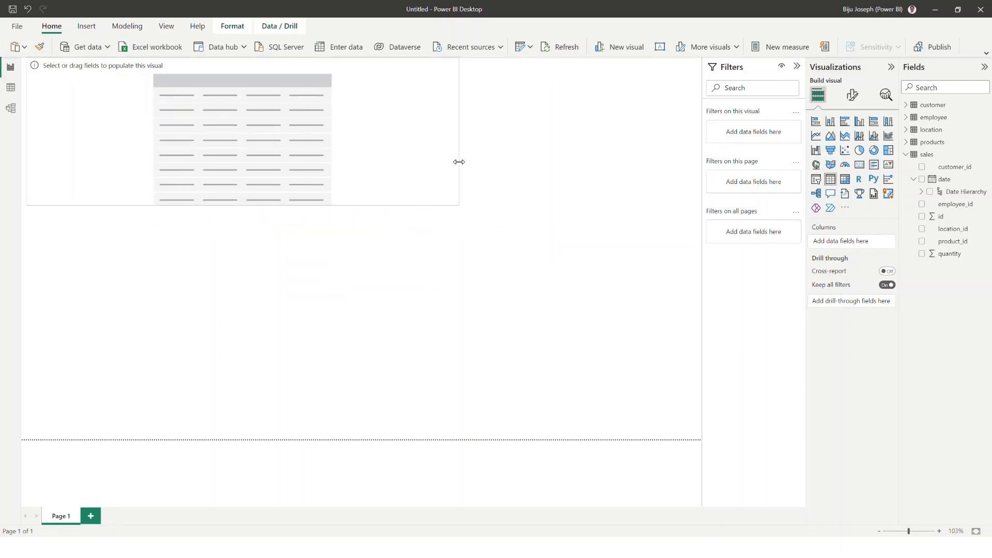
Fill the table visual with Year and Quarter from the sales date hierarchy and the quantity field from sales
left_click(922, 193)
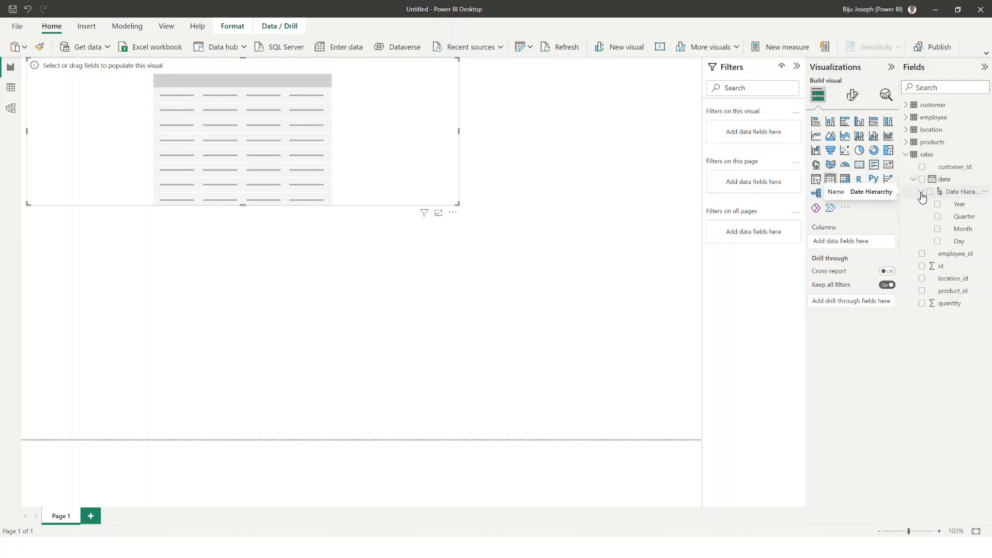
left_click_drag(961, 206, 217, 135)
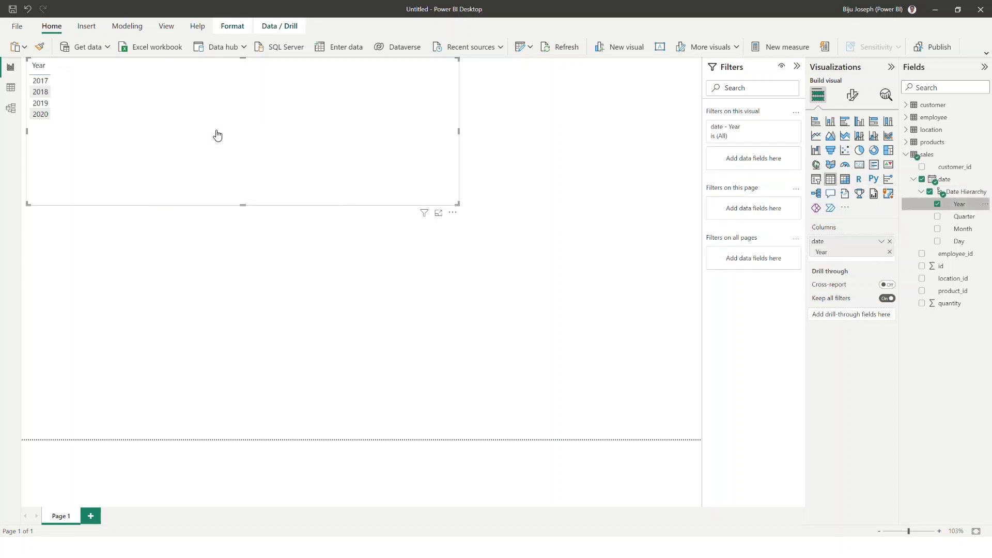
left_click_drag(964, 223, 141, 101)
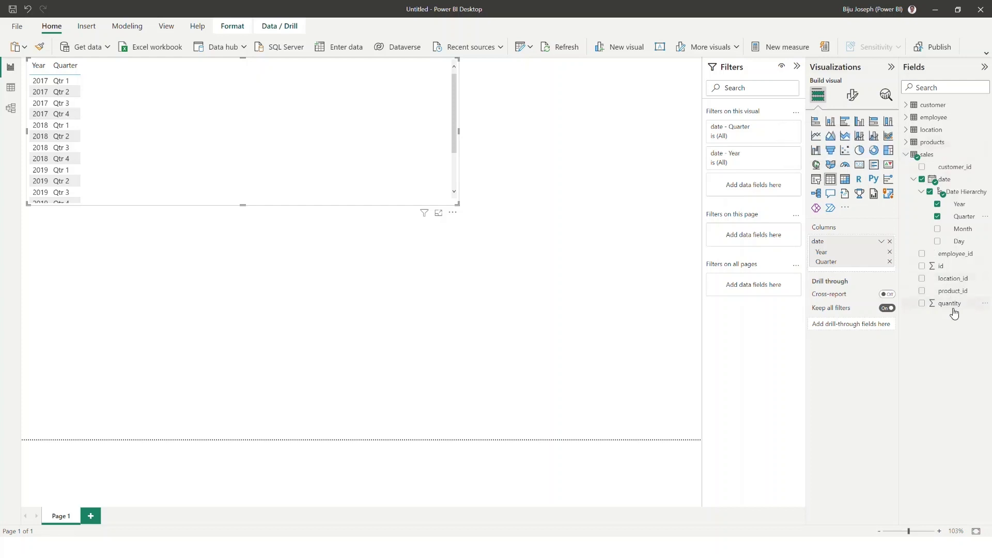
left_click_drag(943, 309, 157, 93)
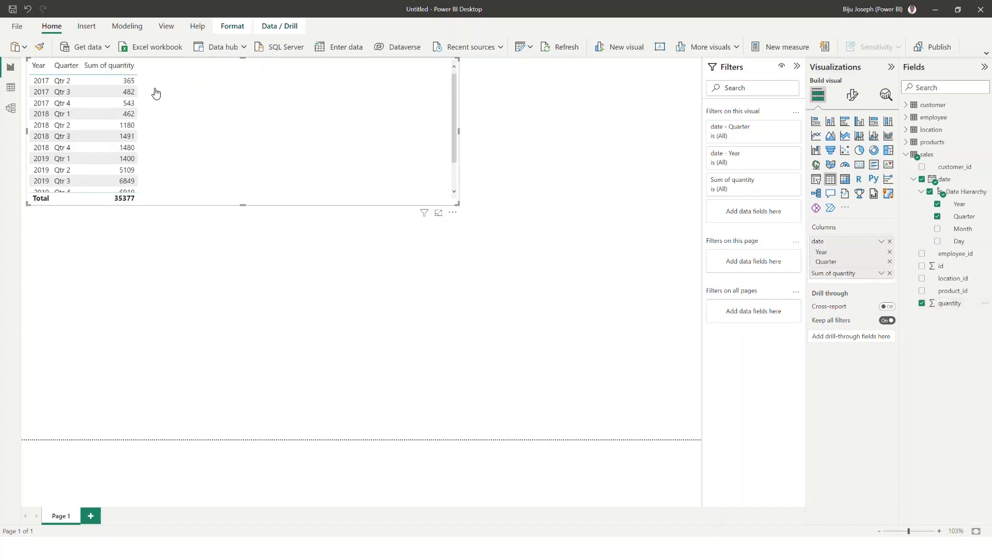
Add the product and profit margine fields from products and the city field from location to the table visual
left_click(907, 144)
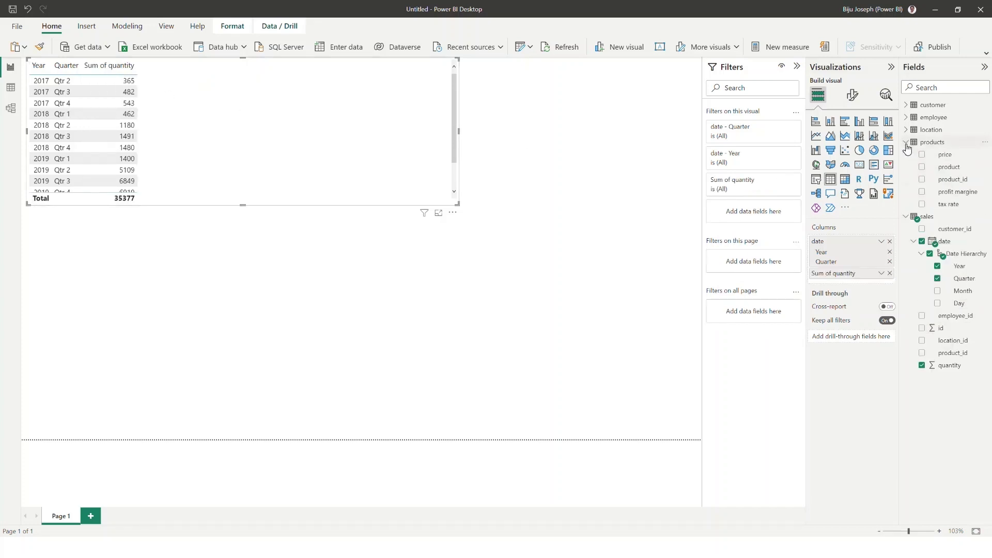
left_click_drag(956, 173, 155, 115)
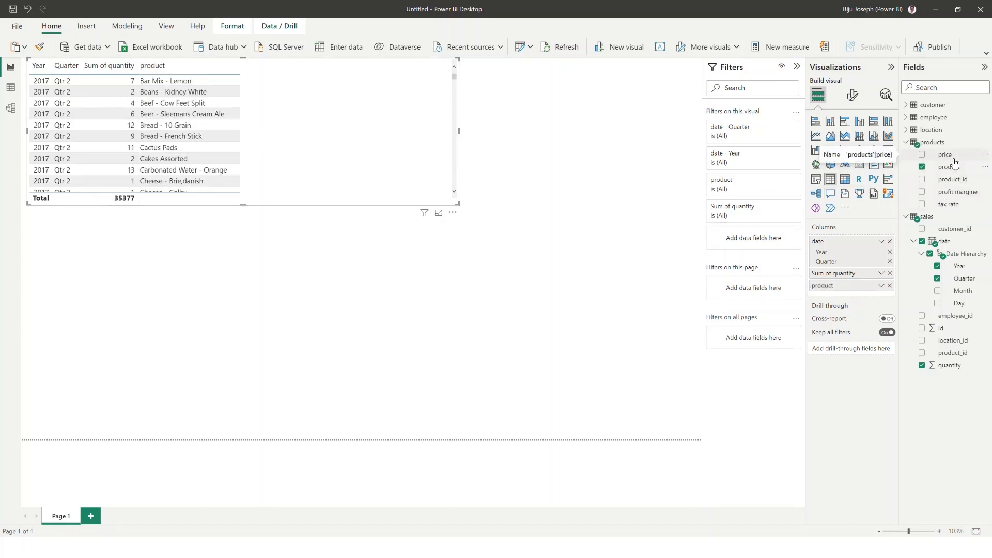
left_click_drag(957, 192, 269, 135)
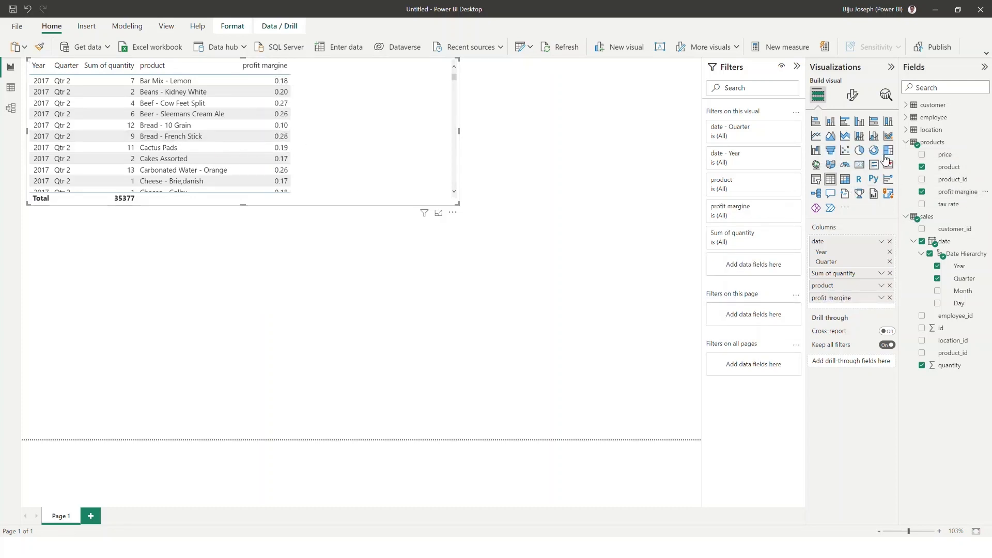
left_click(907, 131)
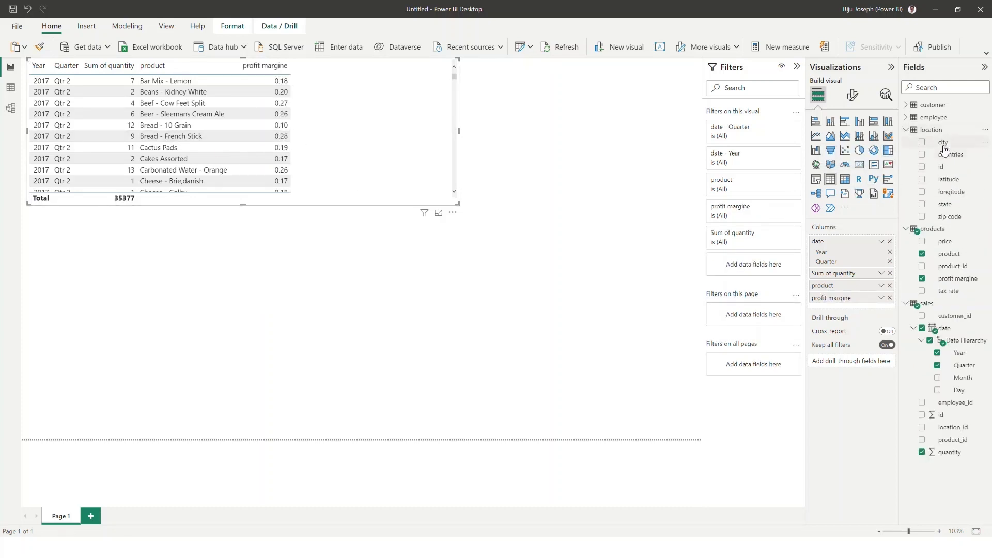
left_click_drag(943, 149, 319, 109)
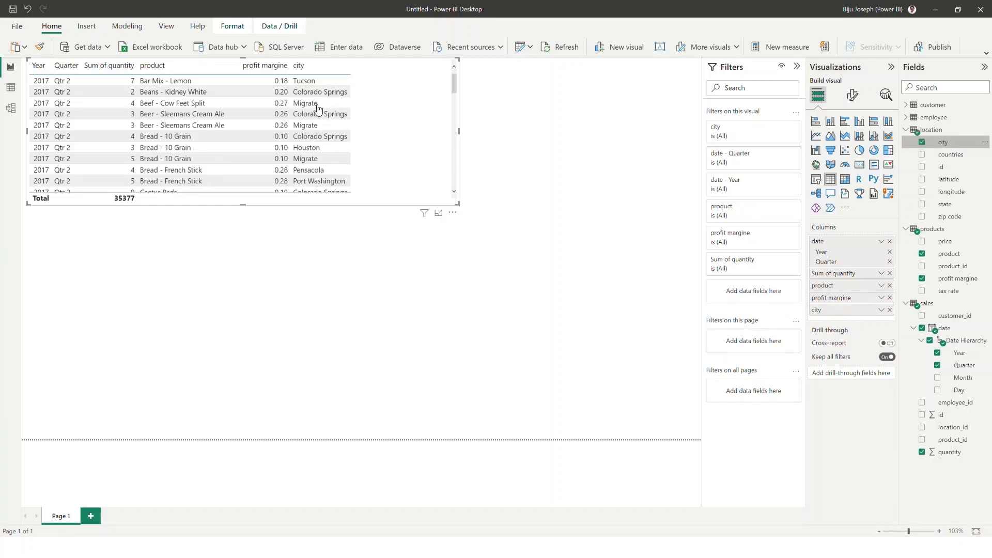
Add the name field from customer and the name field from employee as further columns of the table visual
left_click(906, 106)
left_click_drag(946, 130, 339, 122)
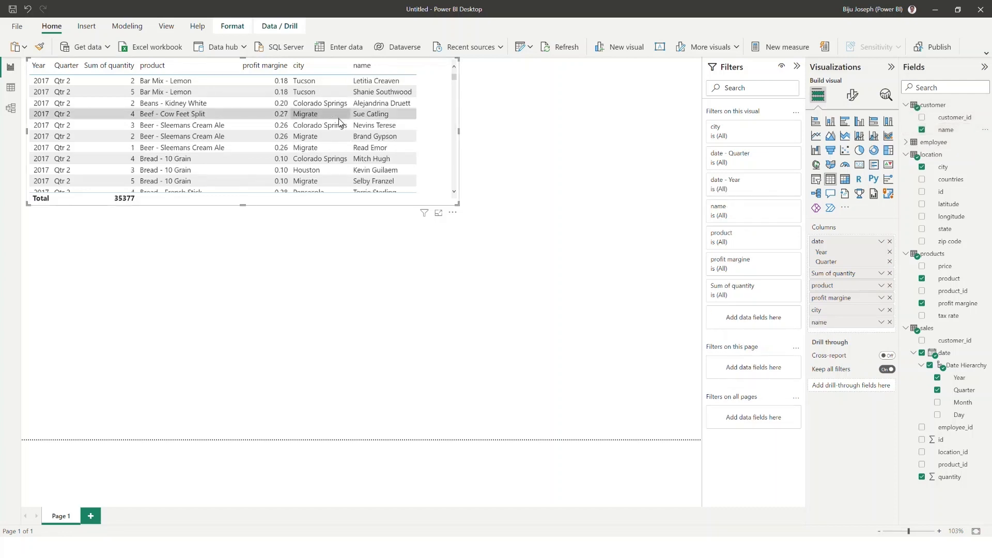
left_click(906, 142)
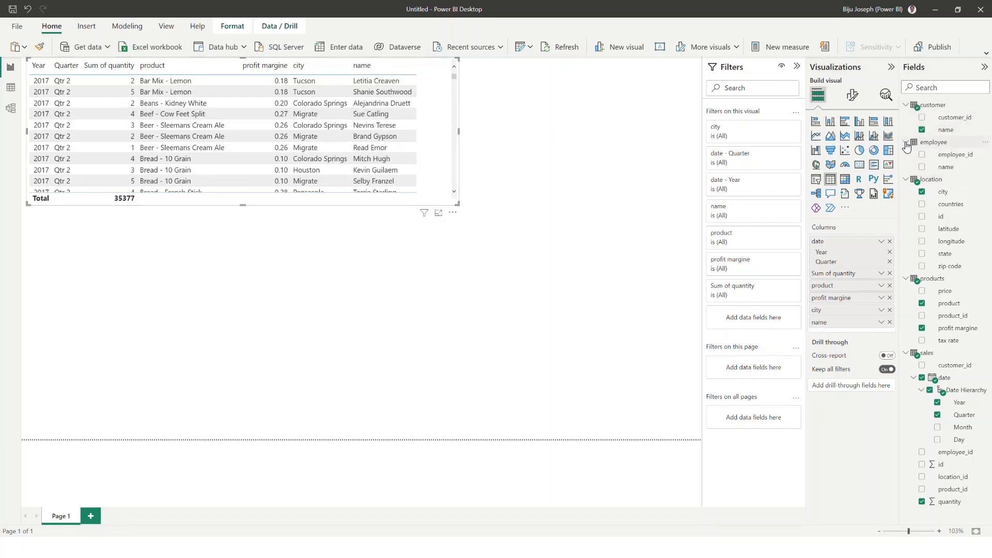
left_click_drag(947, 167, 426, 122)
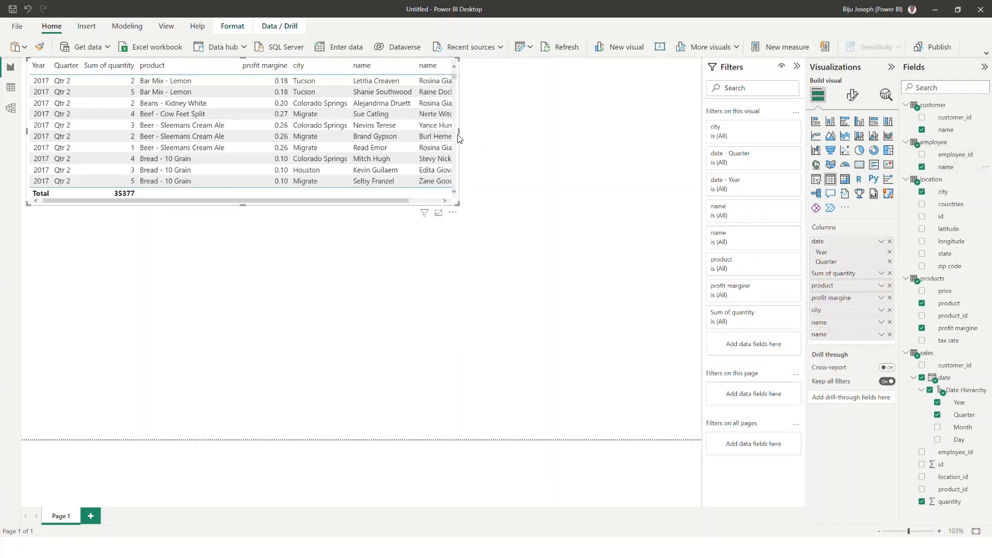
Enlarge the table visual so that it covers most of the report page's width and height
left_click_drag(459, 131, 650, 169)
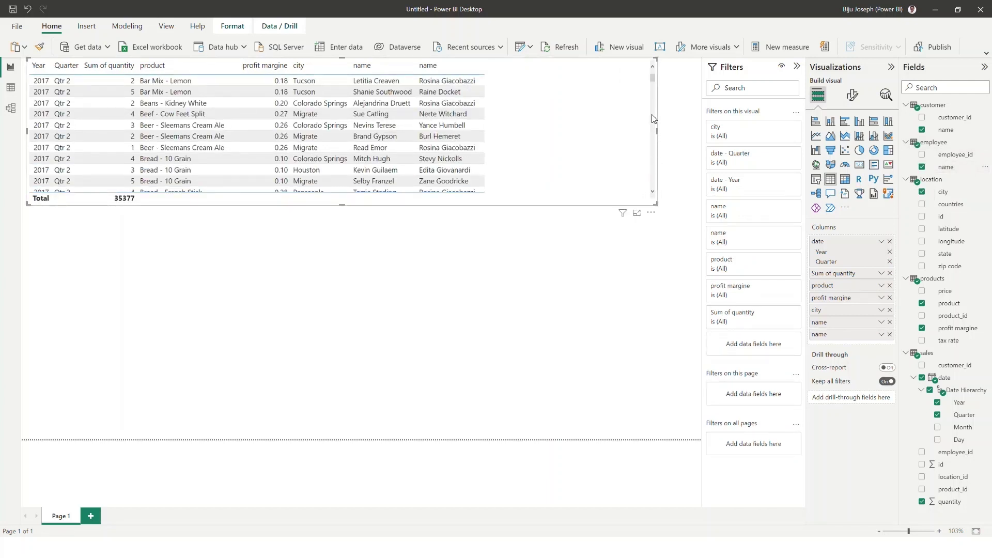
left_click_drag(342, 205, 342, 385)
scroll(393, 331, "up", 5)
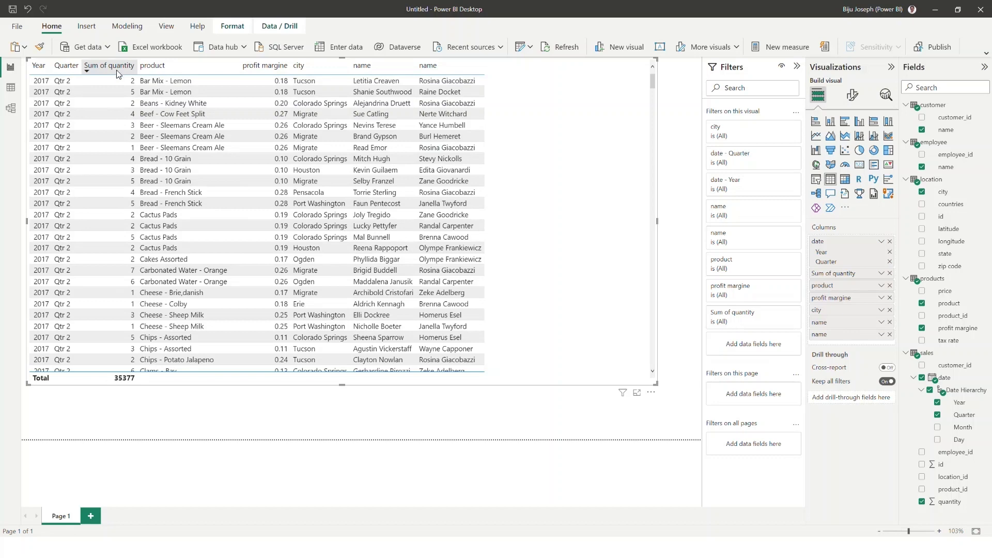
Look through the table visual's rows to examine how quantities, products, cities, customers and employees are combined
scroll(198, 236, "down", 7)
scroll(194, 247, "up", 7)
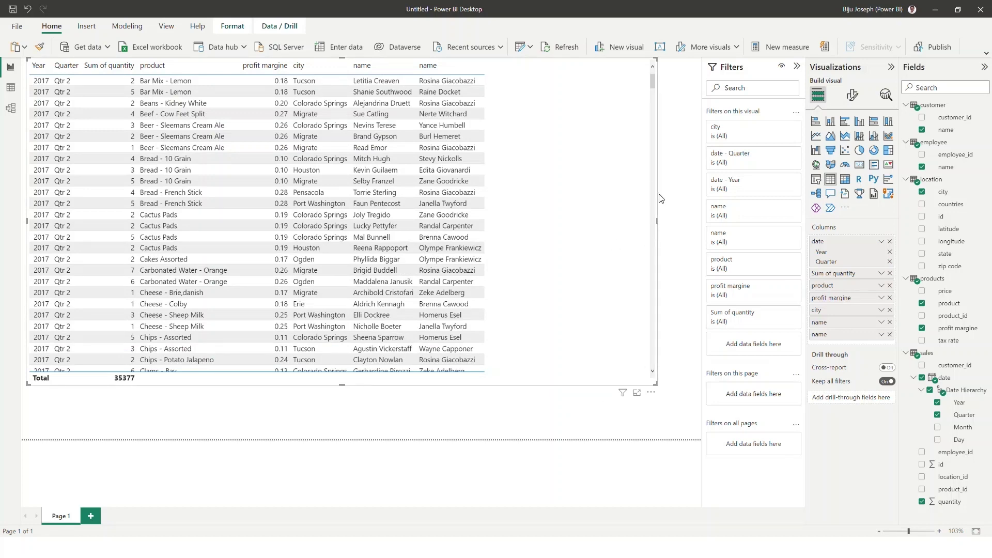
scroll(234, 311, "down", 12)
scroll(236, 312, "up", 12)
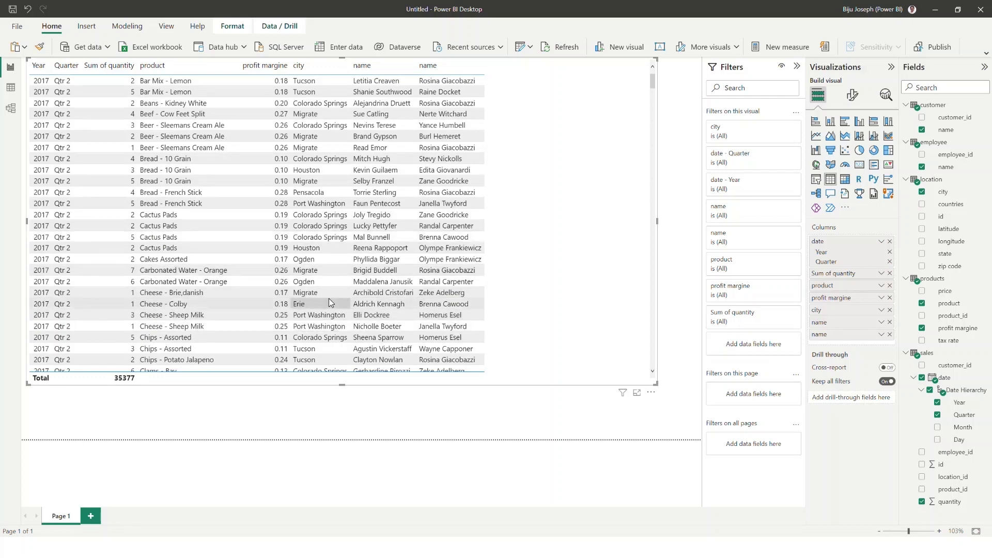
scroll(351, 239, "down", 1)
scroll(352, 239, "down", 15)
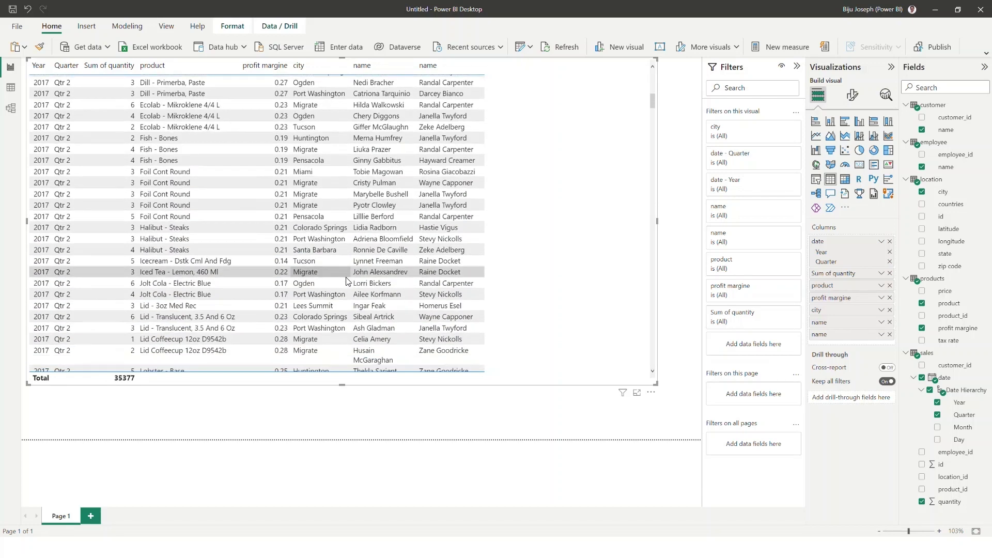
scroll(345, 280, "down", 5)
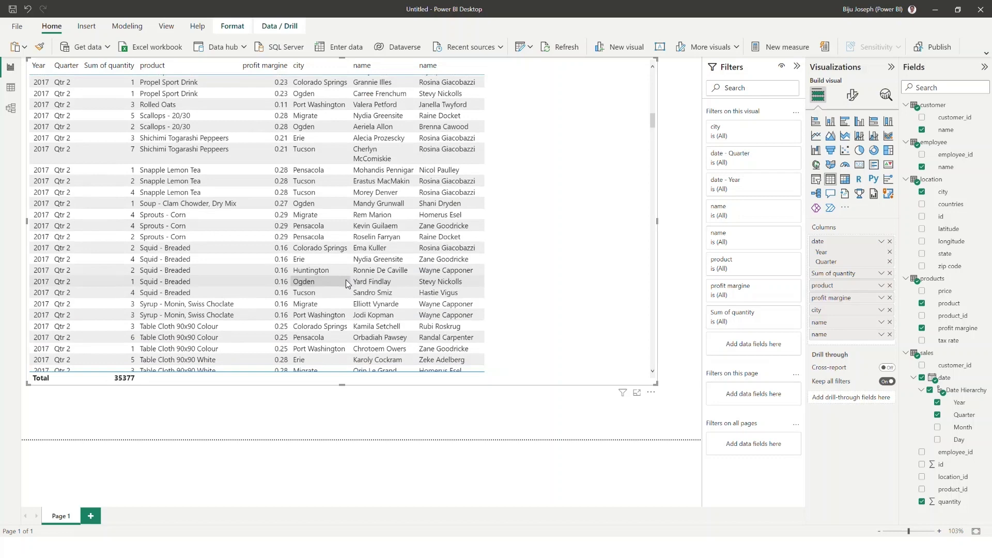
scroll(346, 280, "up", 20)
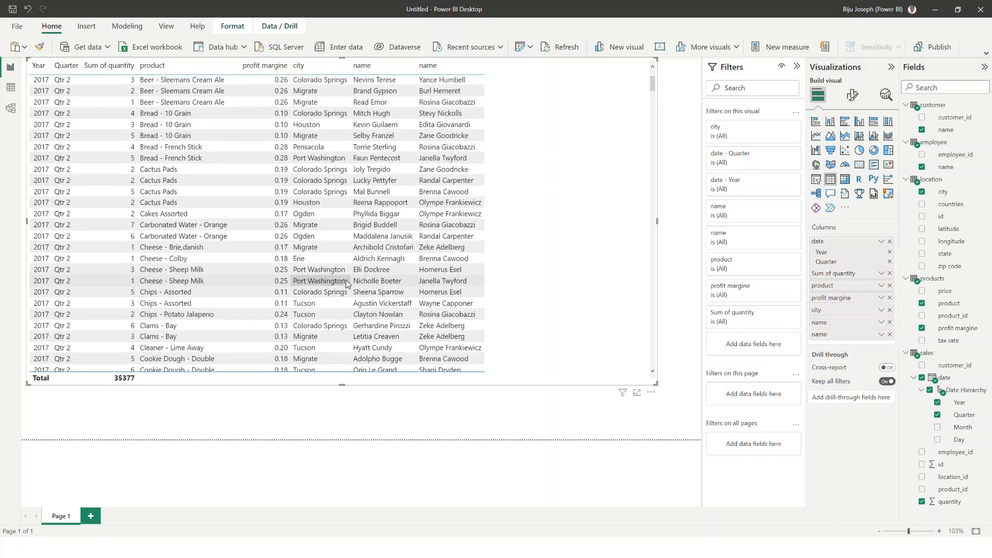